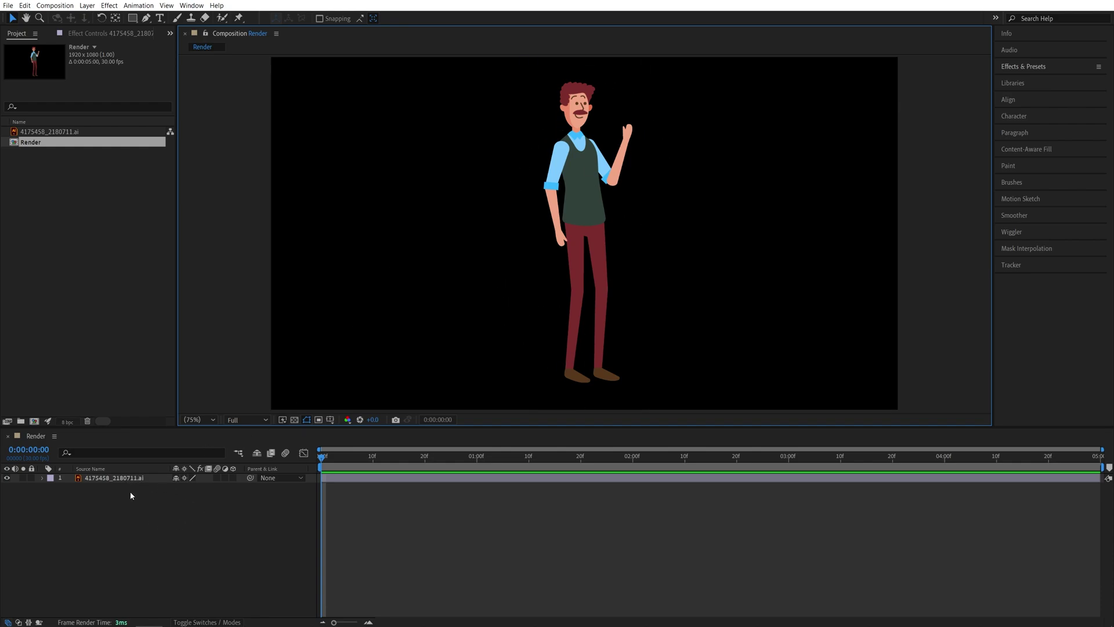
Pre-compose the character artwork layer as "Character", moving all attributes into the new composition.
right_click(104, 479)
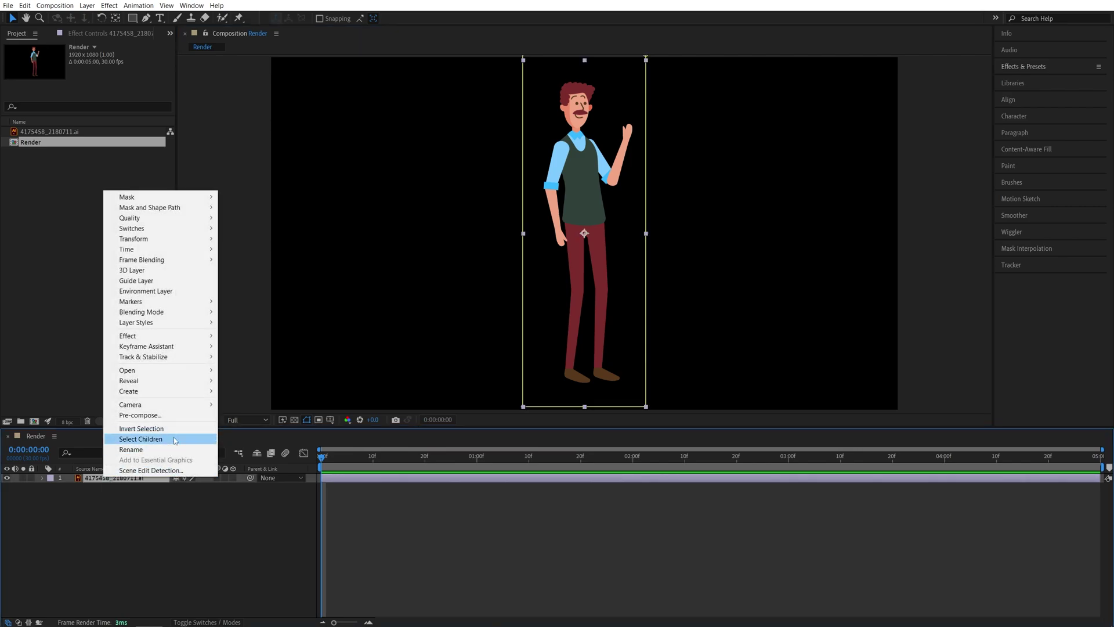
click(131, 439)
text(Character)
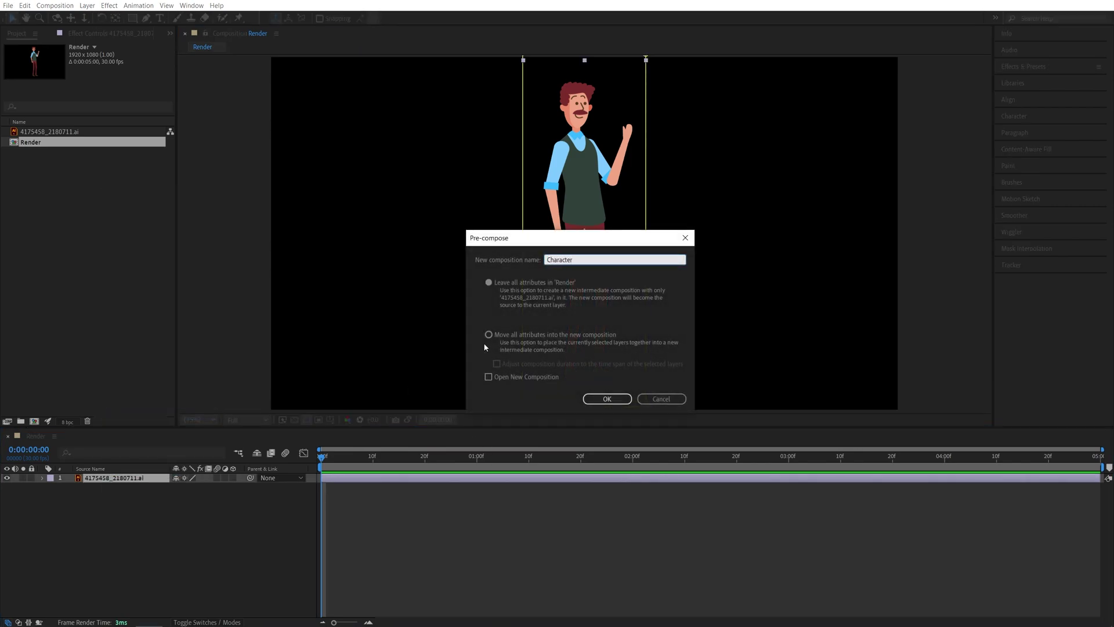
click(489, 335)
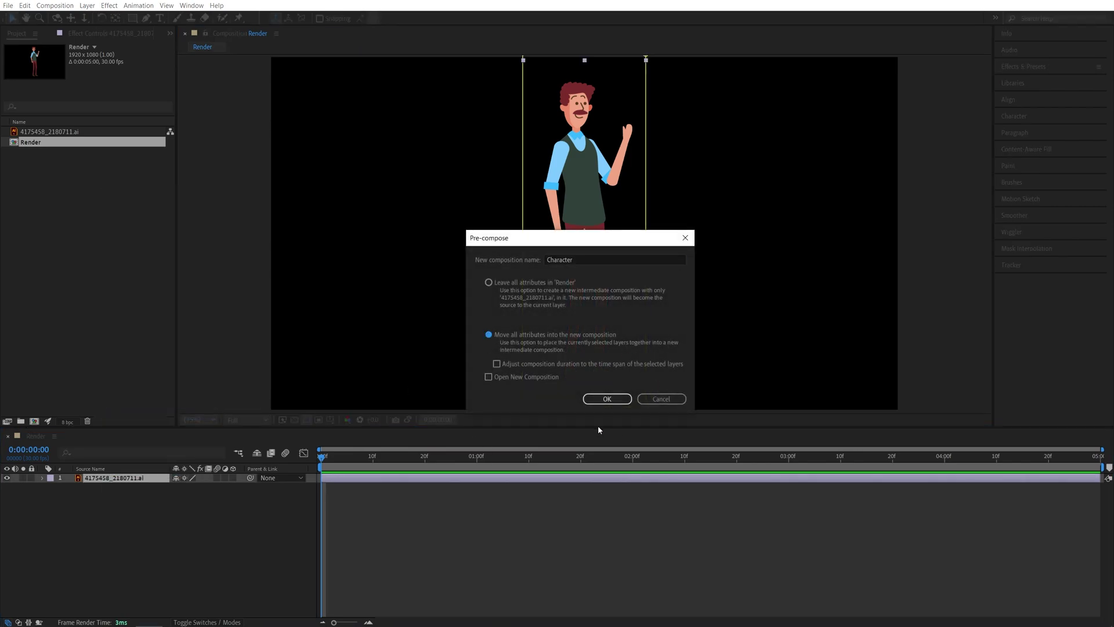
click(615, 402)
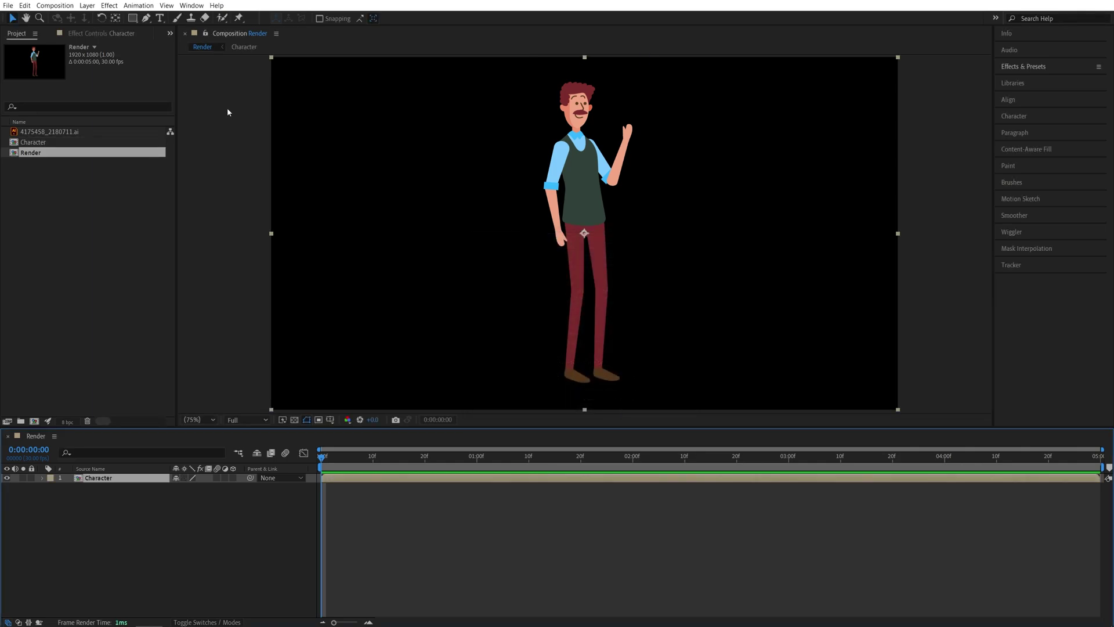
Place Puppet Position pins on the character's head, neck, both shoulders, elbows and hands, and the middle of the torso.
click(239, 18)
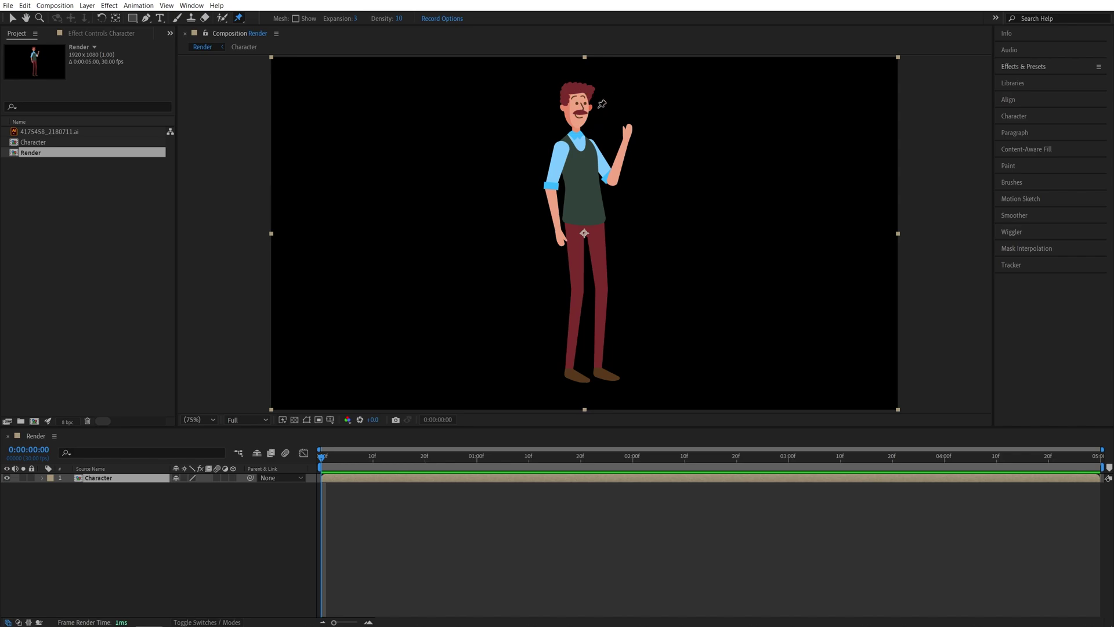
scroll(582, 106, up, 5)
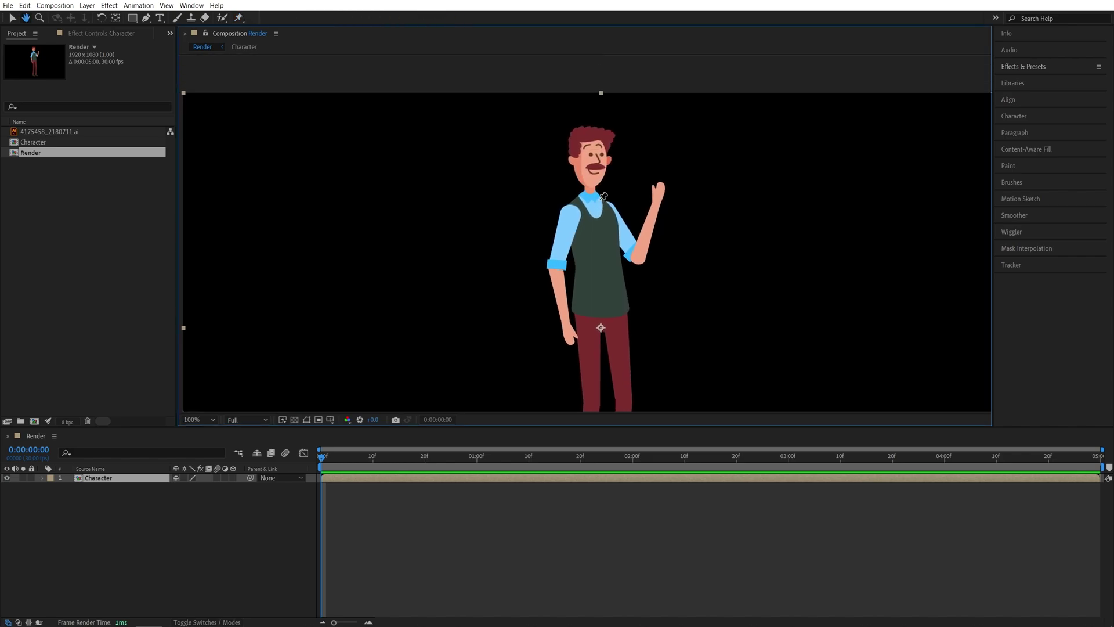
drag(579, 205, 572, 227)
drag(644, 196, 673, 211)
click(578, 151)
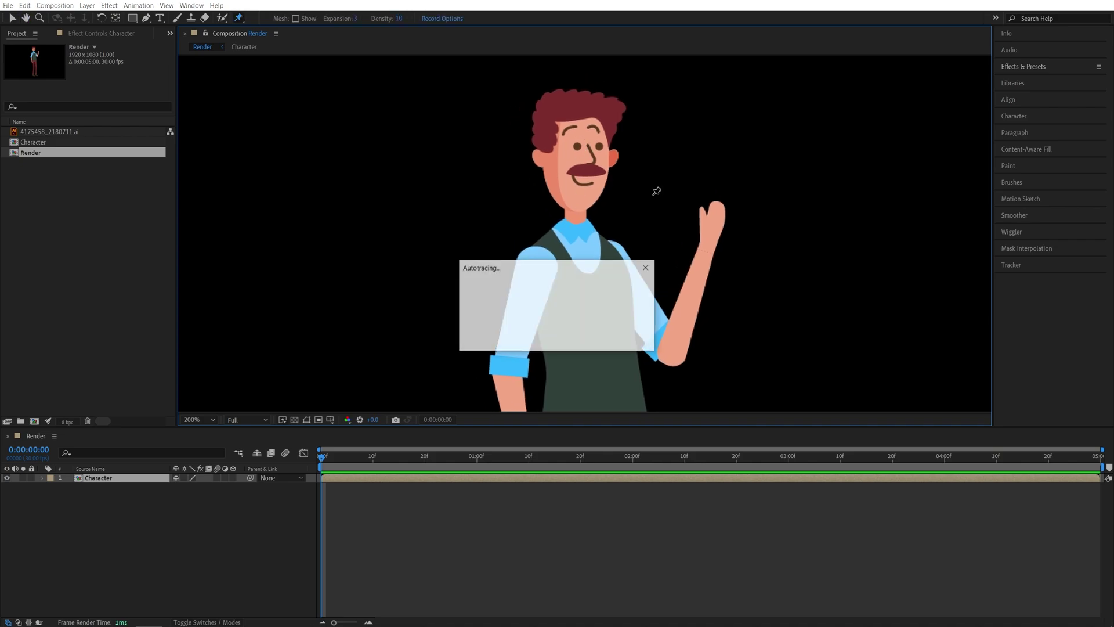
click(578, 224)
click(535, 261)
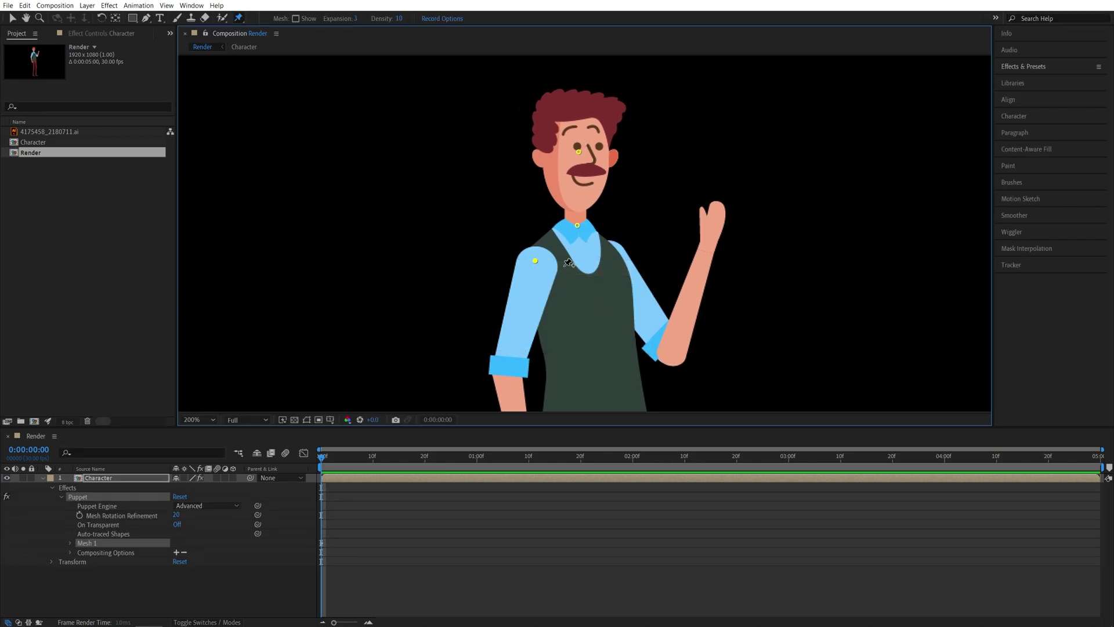
click(616, 259)
drag(624, 280, 606, 232)
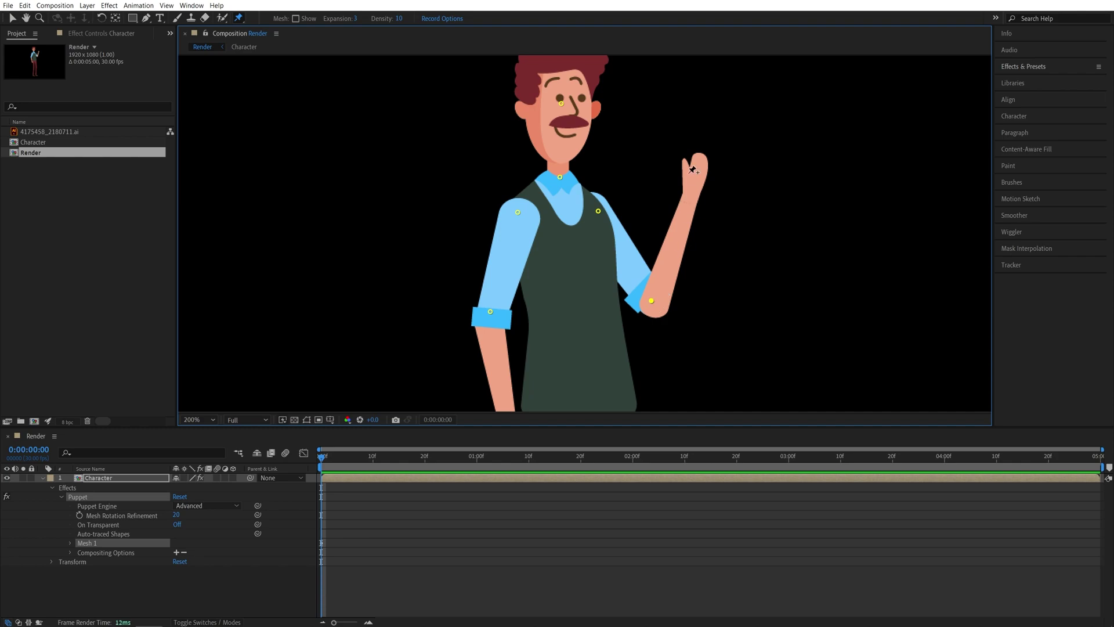
scroll(693, 170, down, 5)
click(512, 321)
click(572, 177)
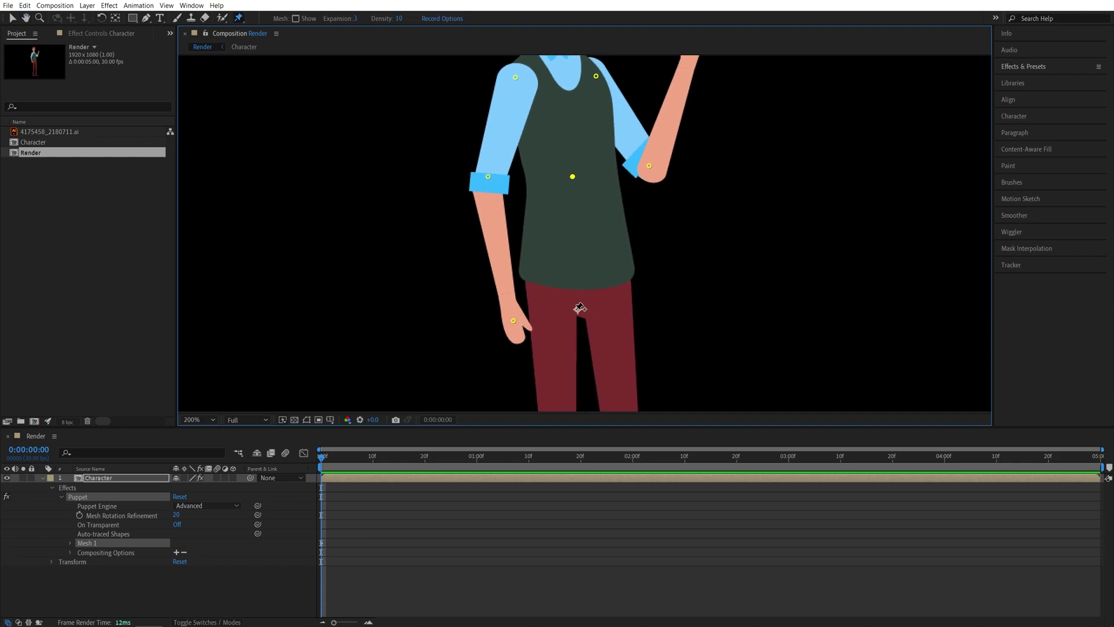
Add Puppet Position pins to the character's hips, knees and ankles, finishing with the whole figure in view.
click(554, 290)
click(620, 295)
scroll(654, 303, down, 4)
click(560, 335)
click(625, 331)
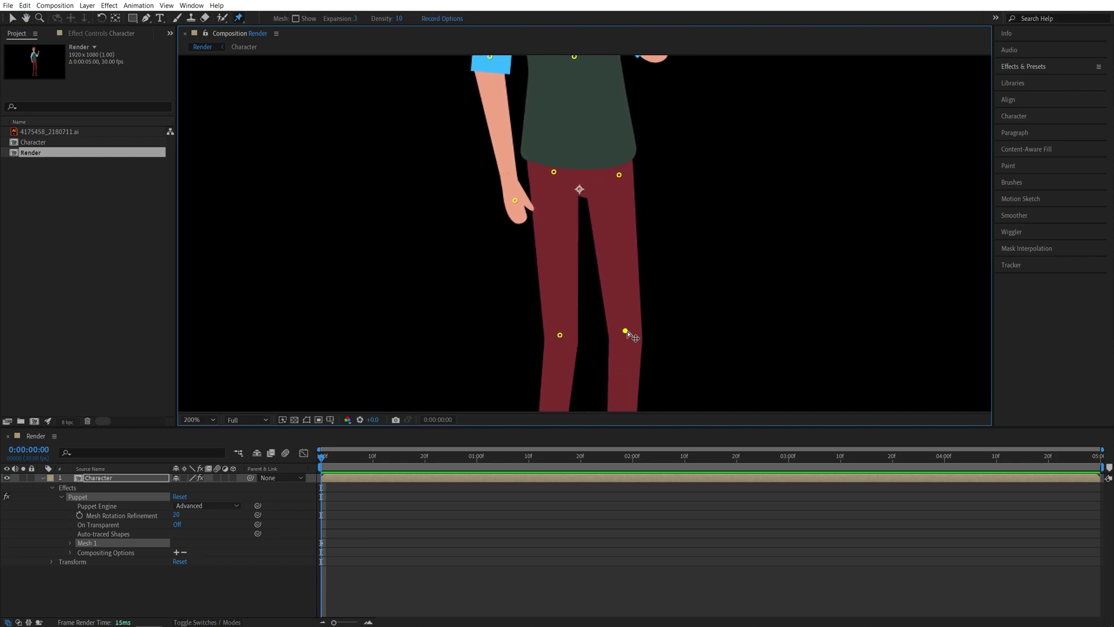
drag(649, 314, 654, 109)
click(546, 361)
click(636, 360)
key(shift+slash)
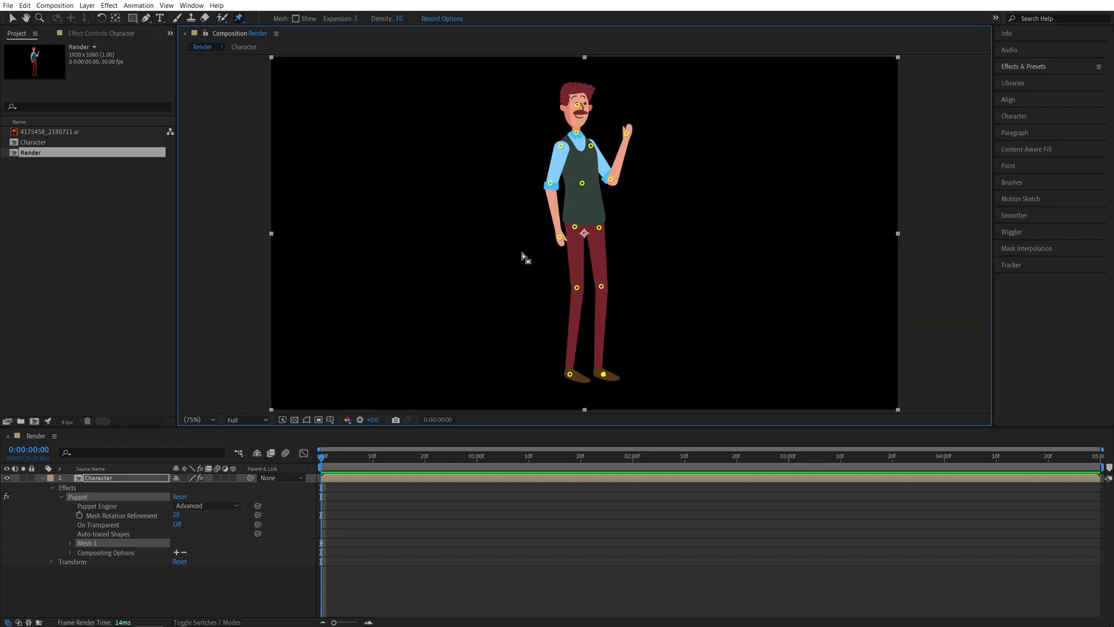
Reveal the Character layer's animated pin properties and delete all the puppet pin position keyframes.
key(u)
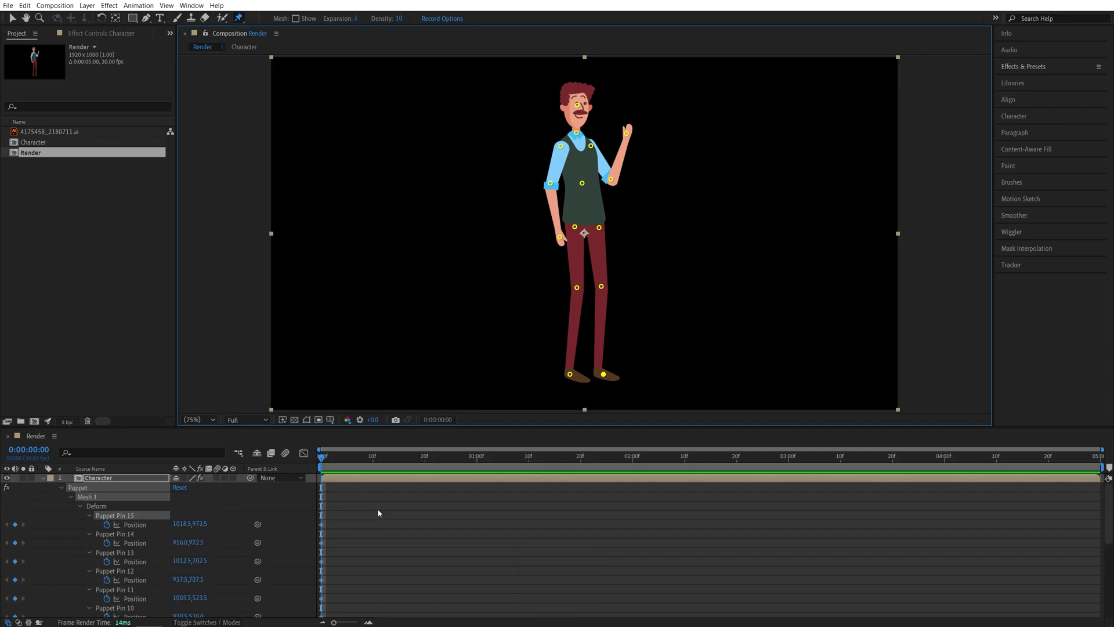
drag(378, 513, 324, 615)
key(Delete)
scroll(285, 536, up, 6)
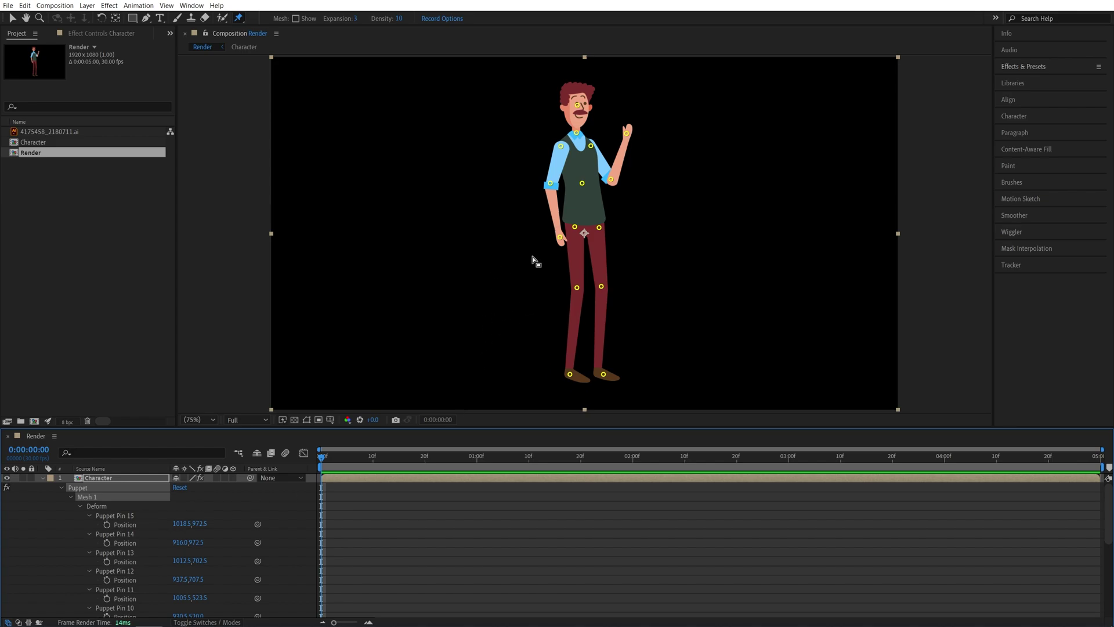
Try to record a live waving motion with the raised hand's puppet pin.
click(627, 134)
click(634, 144)
key(ctrl)
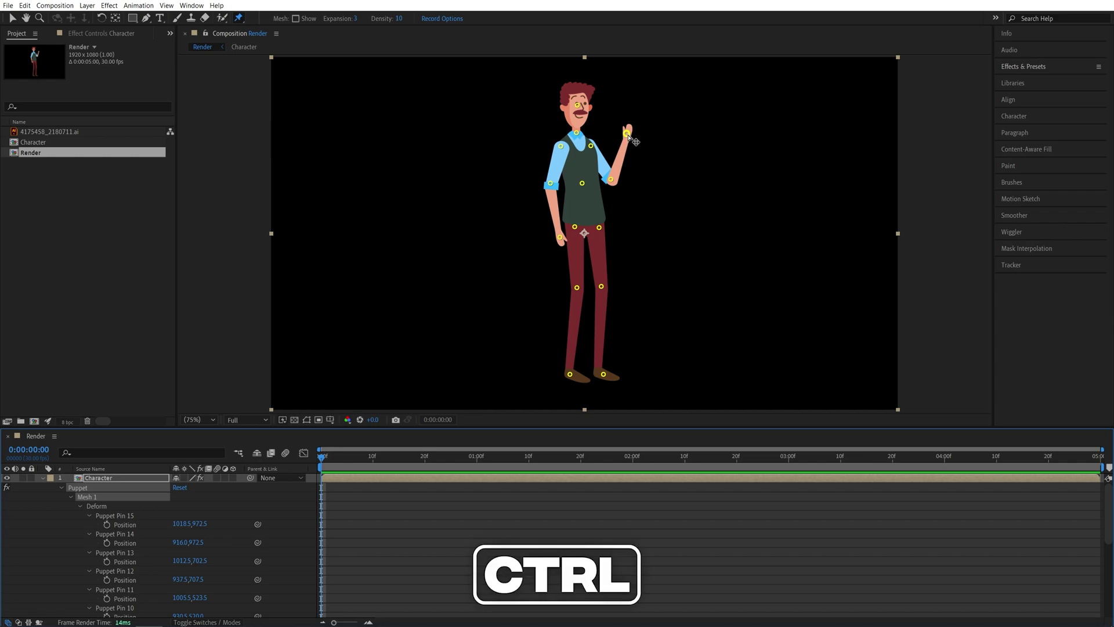
drag(627, 134, 632, 142)
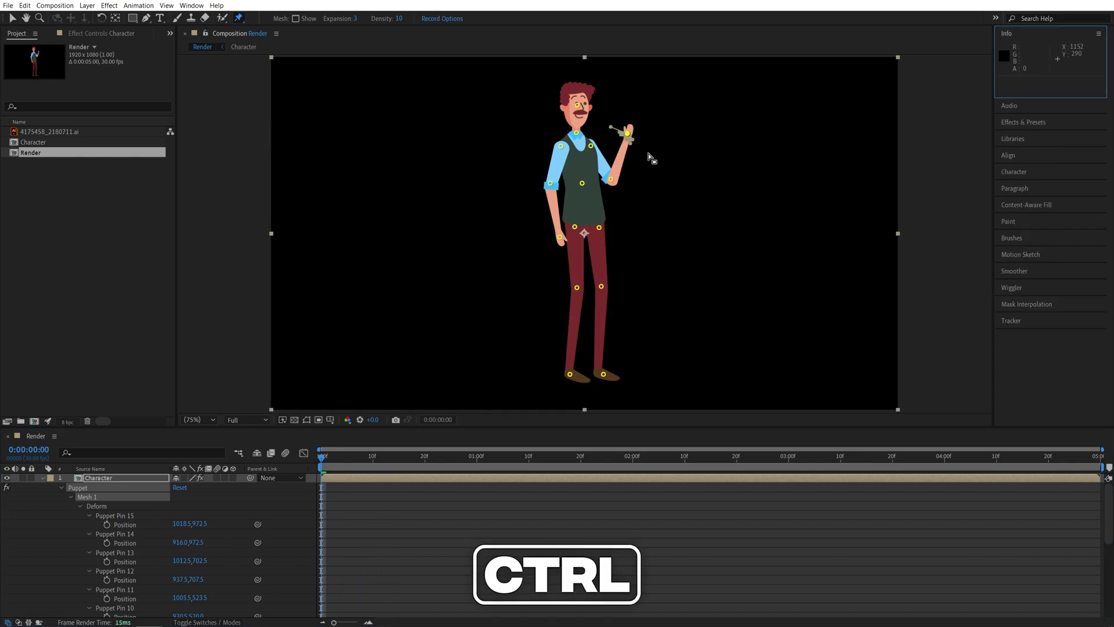
scroll(407, 561, down, 1)
scroll(406, 560, down, 3)
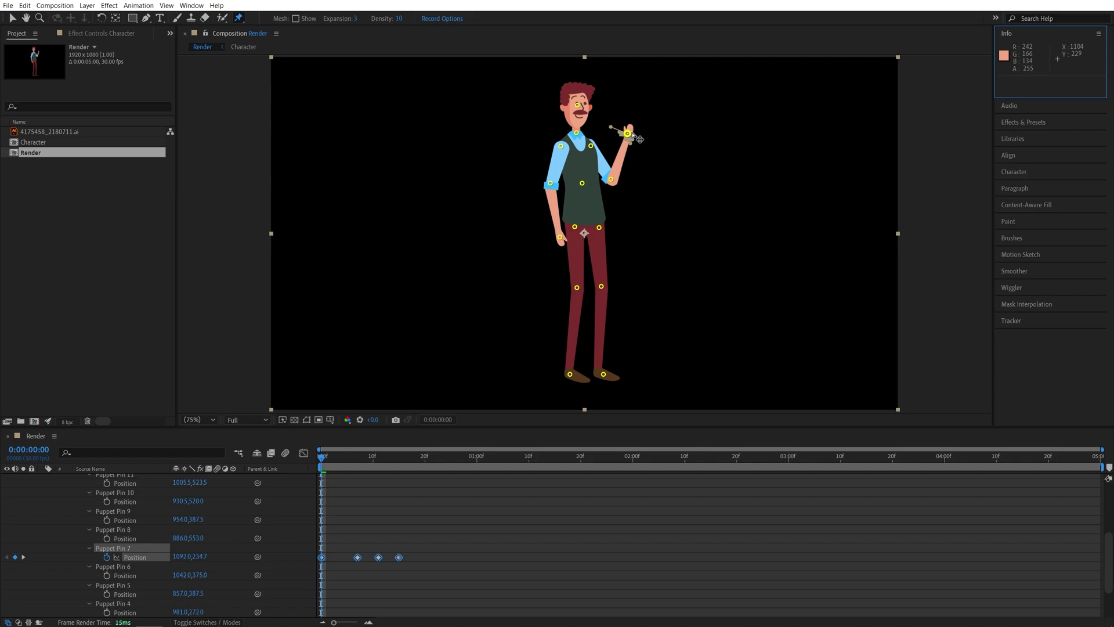
key(ctrl+z)
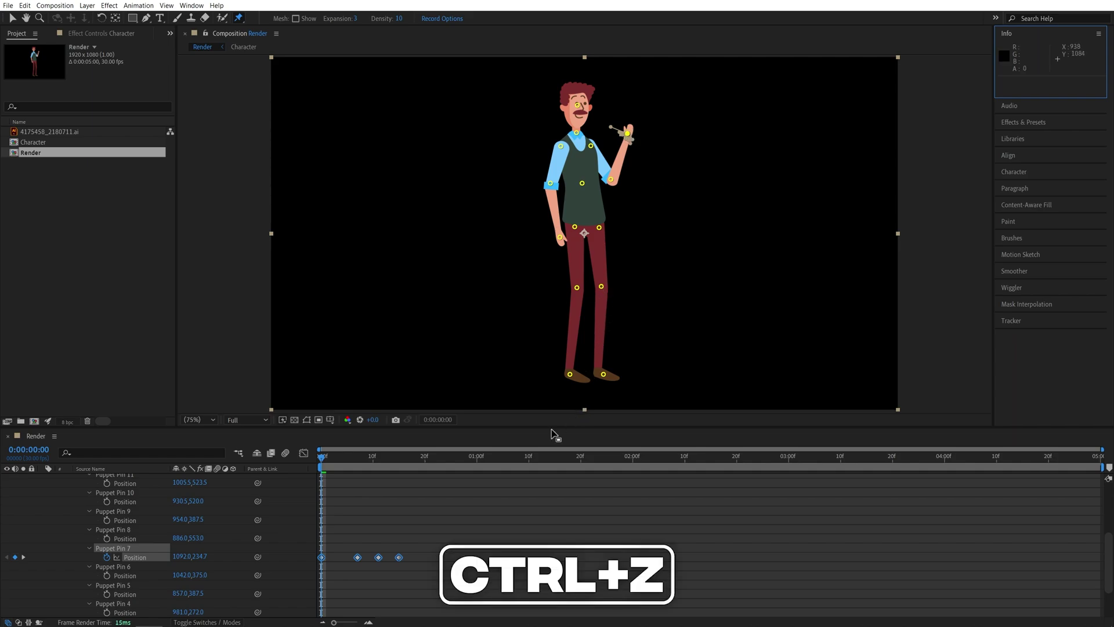
key(ctrl+z)
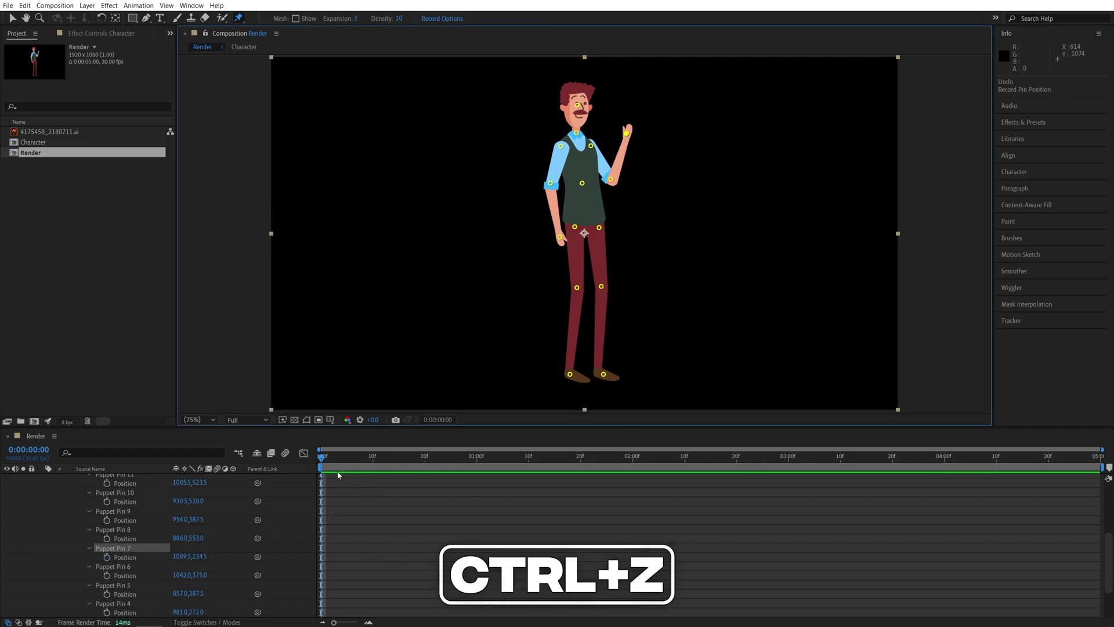
Enable position keyframing for the raised hand's pin at frame 0 and move the hand outward to about 1103, 239.
click(313, 460)
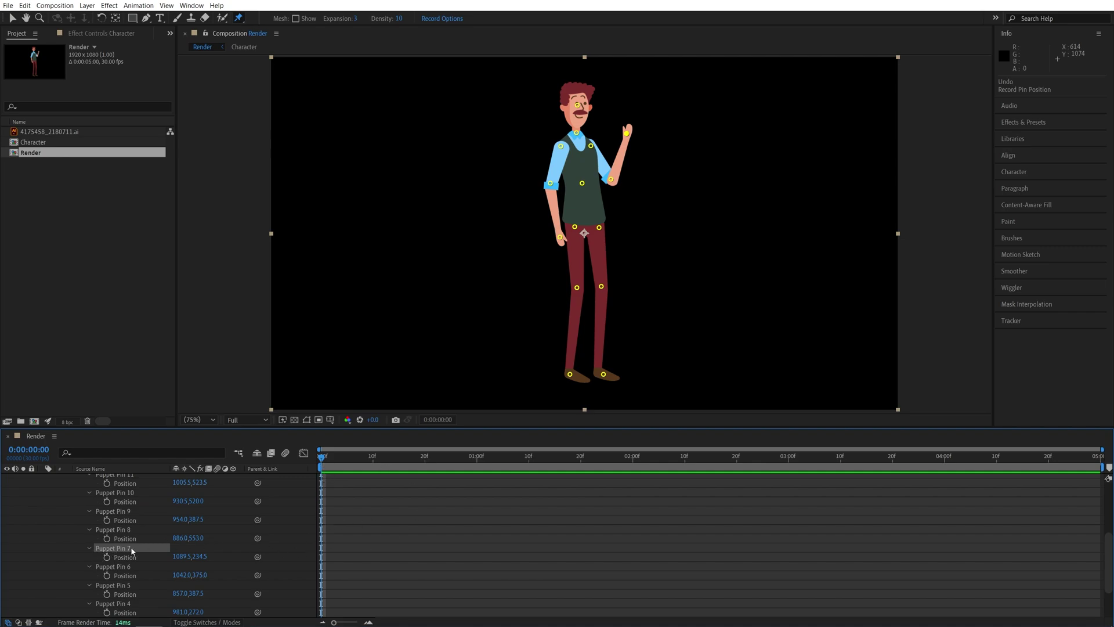
click(108, 558)
key(h)
scroll(641, 116, up, 3)
key(ctrl+p)
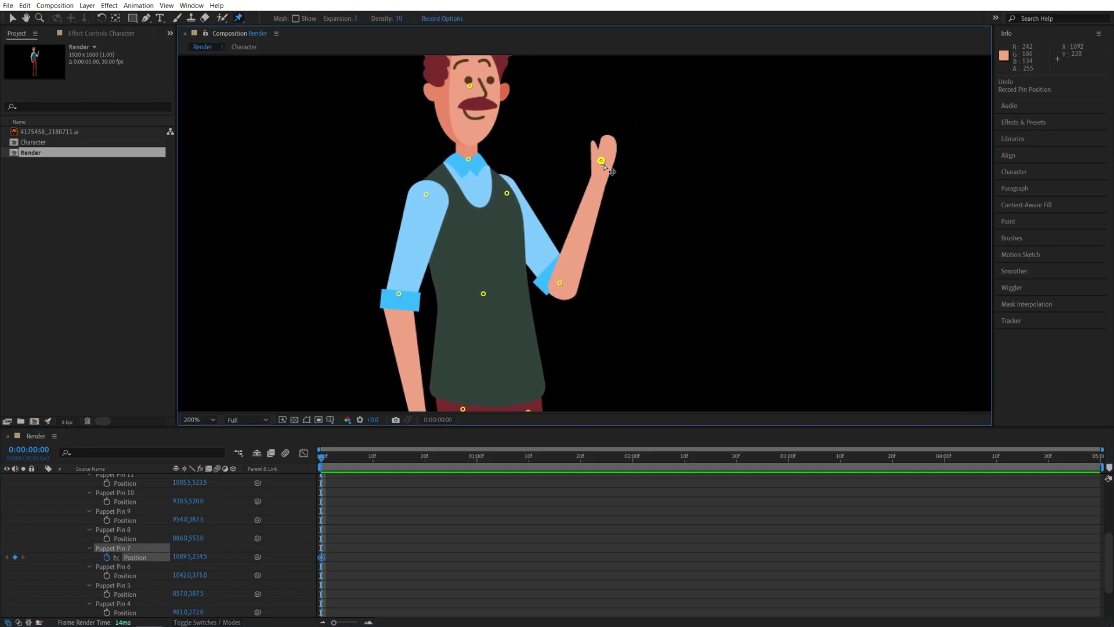
drag(601, 161, 613, 165)
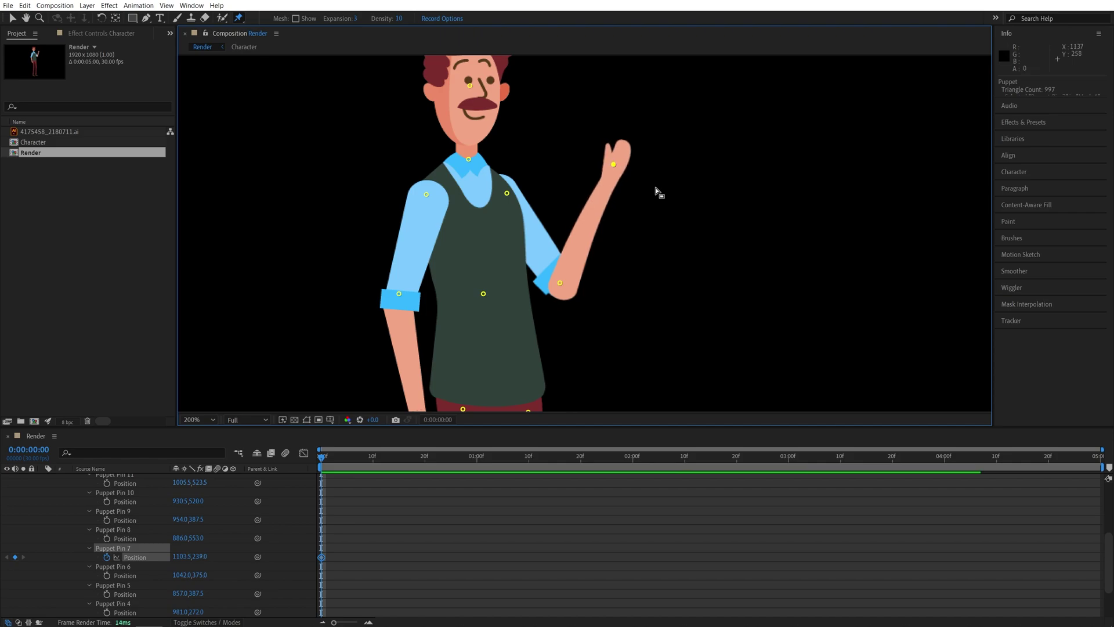
At 0:00:00:20, keyframe the raised hand's pin inward at about 1063, 230 and preview the movement.
drag(321, 457, 425, 467)
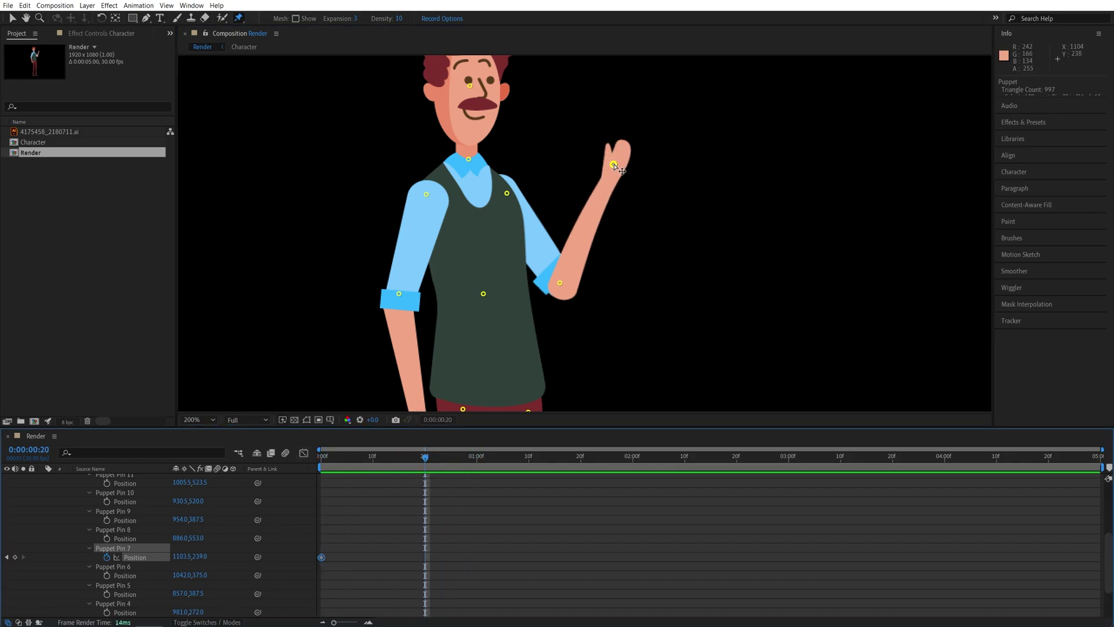
drag(613, 164, 578, 156)
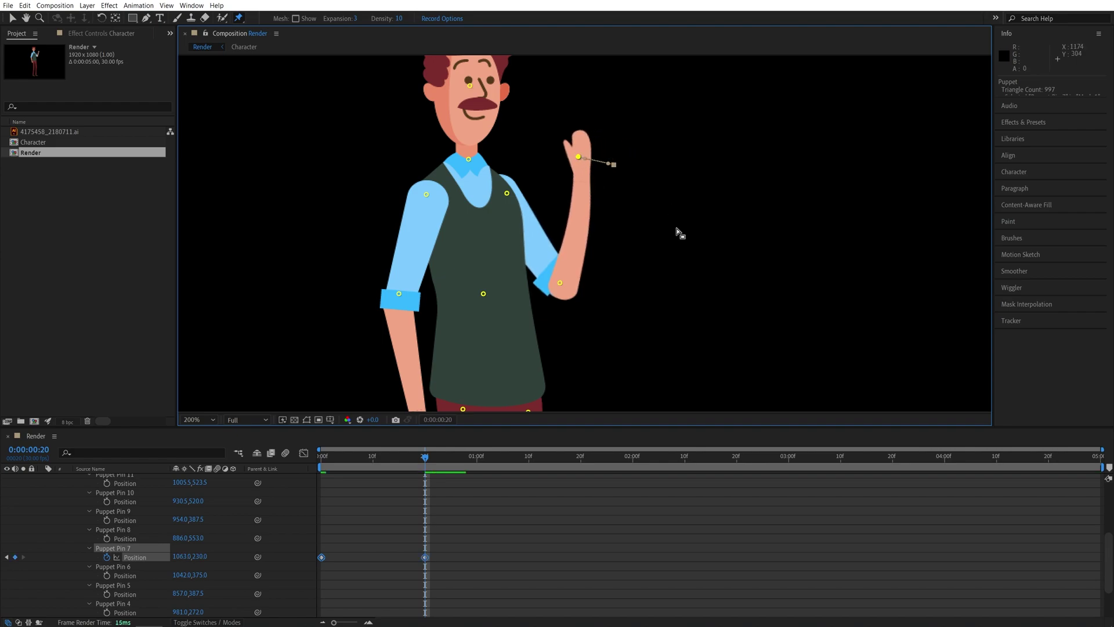
key(space)
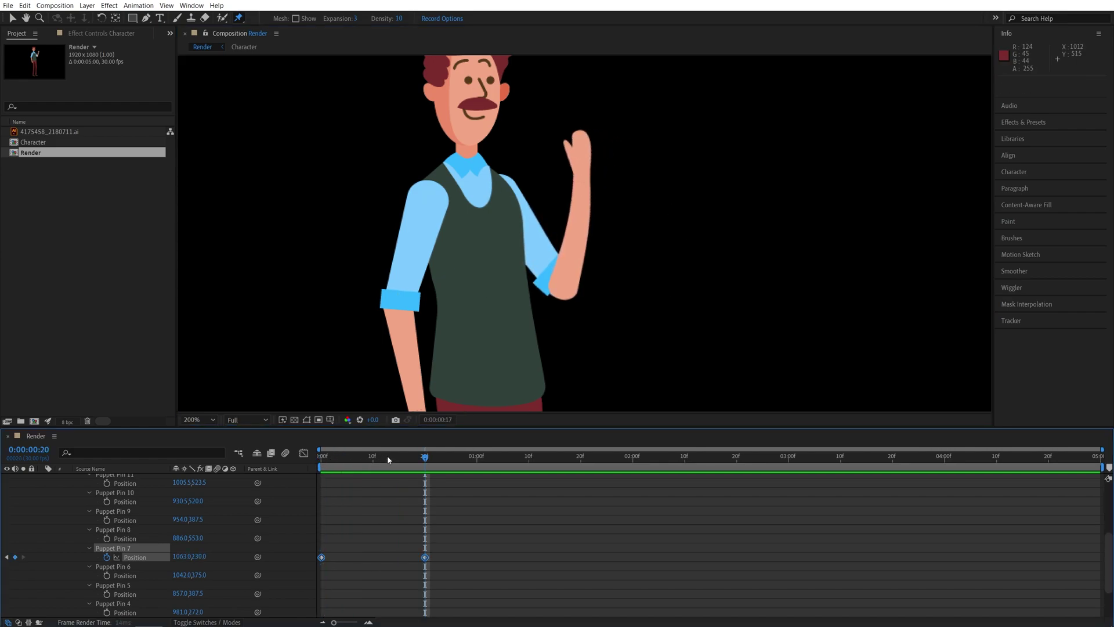
click(456, 476)
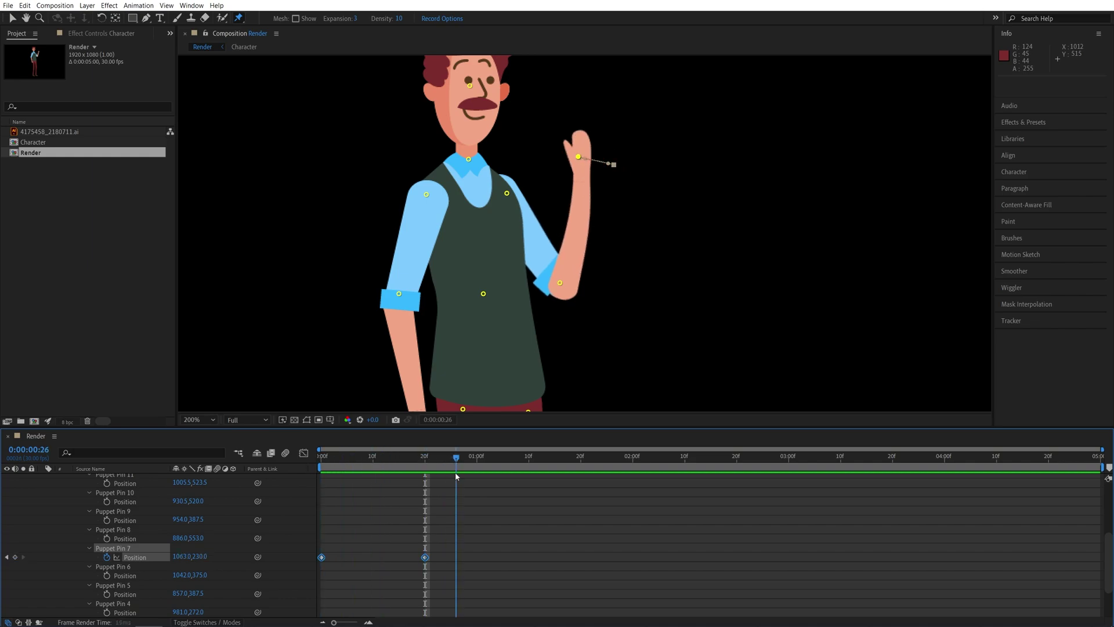
drag(456, 476, 411, 479)
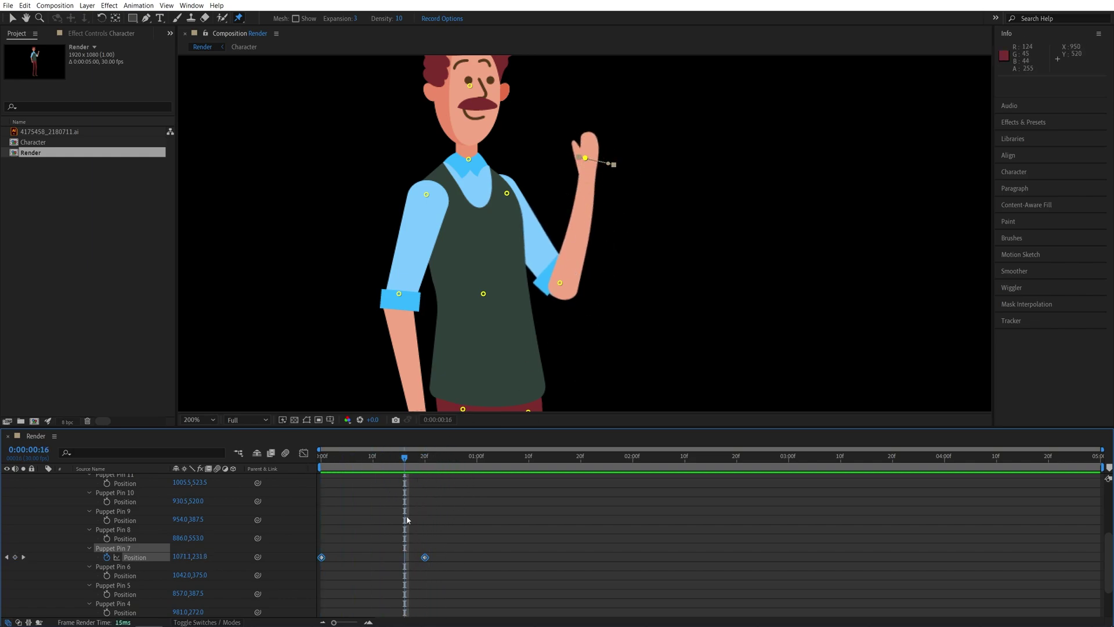
drag(405, 462, 379, 462)
Add the expression loopOut("pingpong") to the position of the raised hand's pin, Puppet Pin 7.
key(alt)
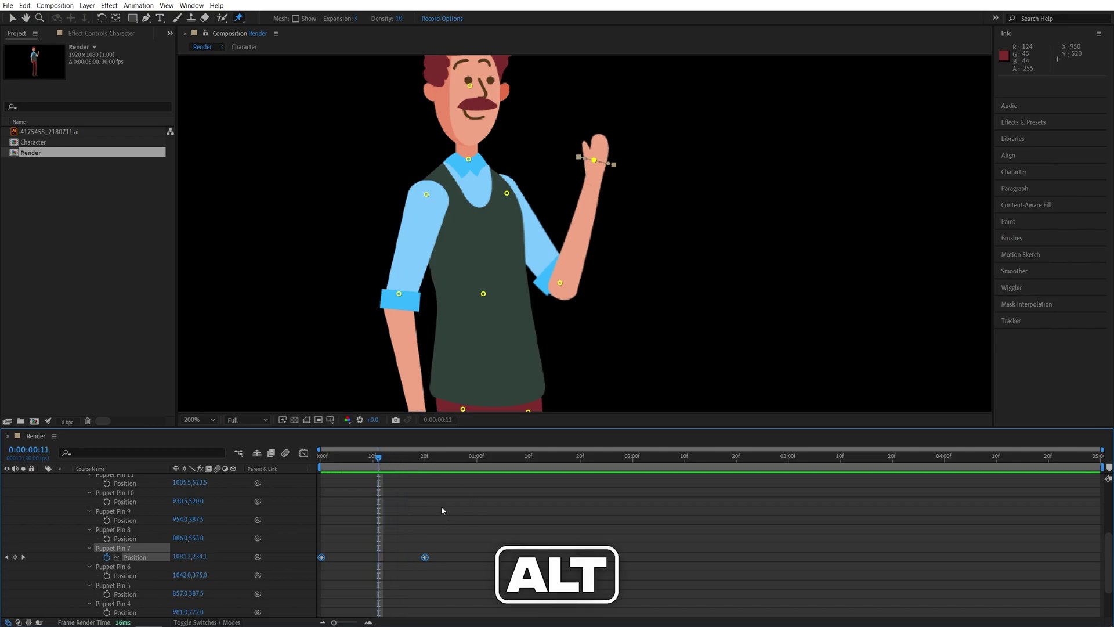
alt+click(107, 557)
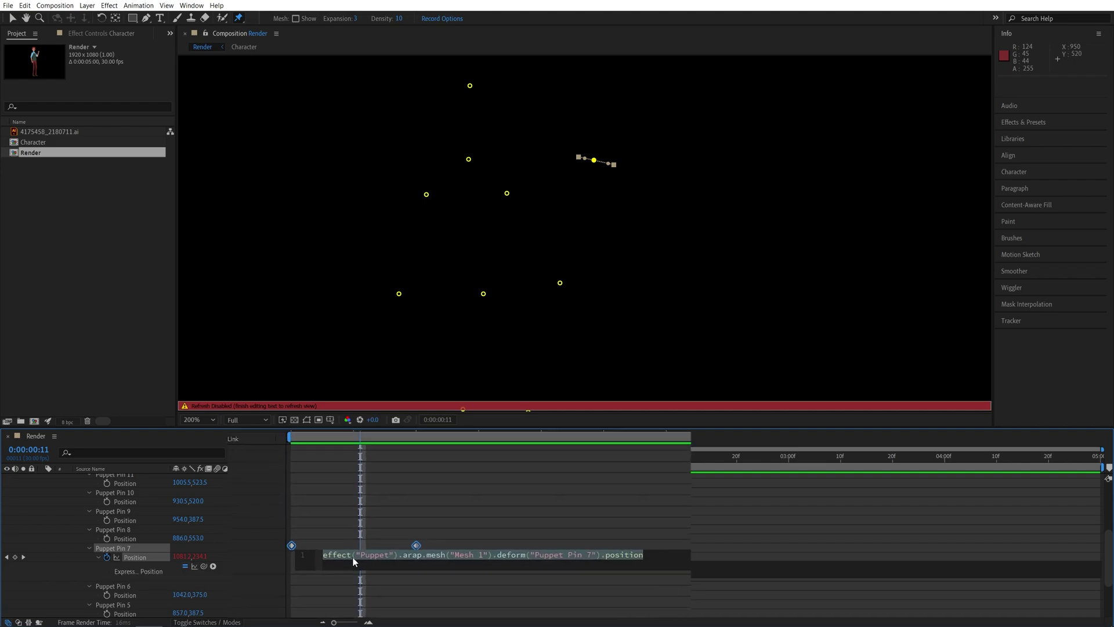
text(loopou)
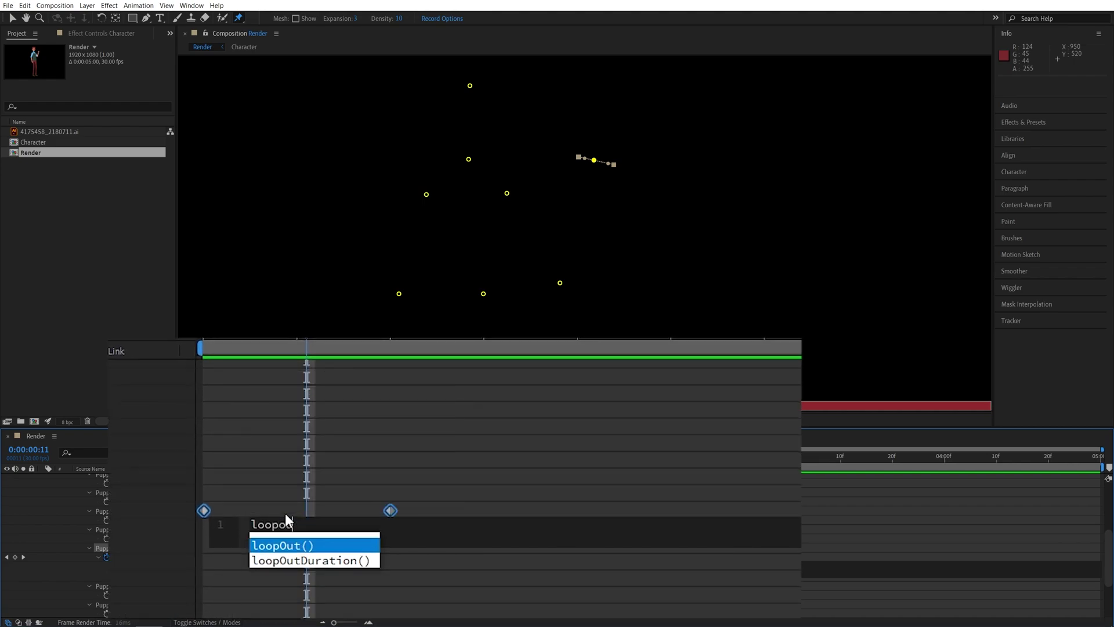
key(Return)
text("ping)
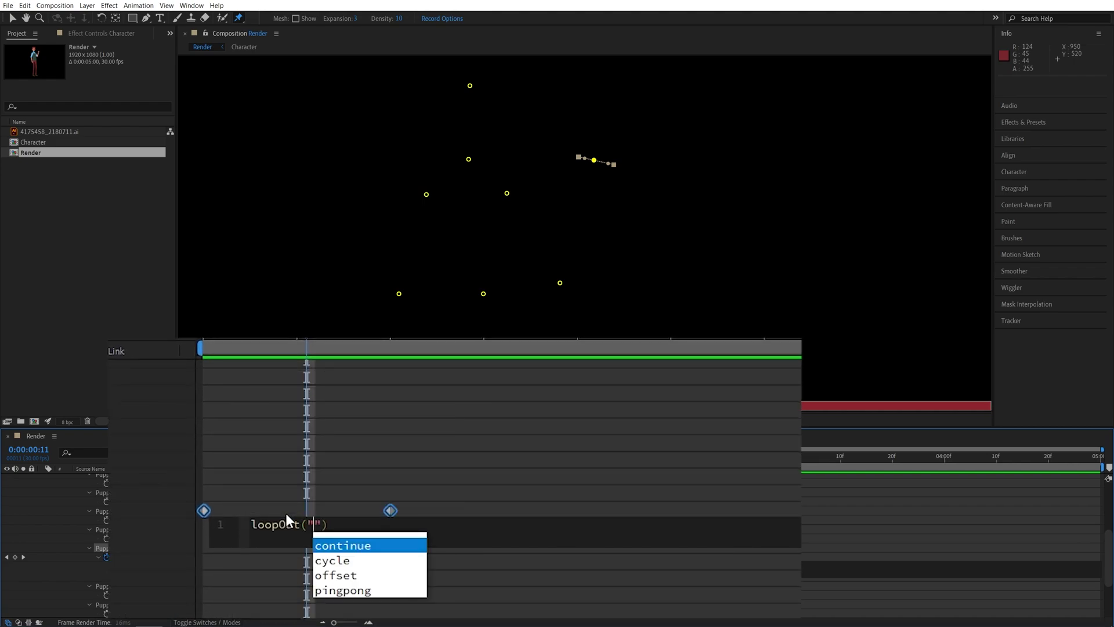
key(Return)
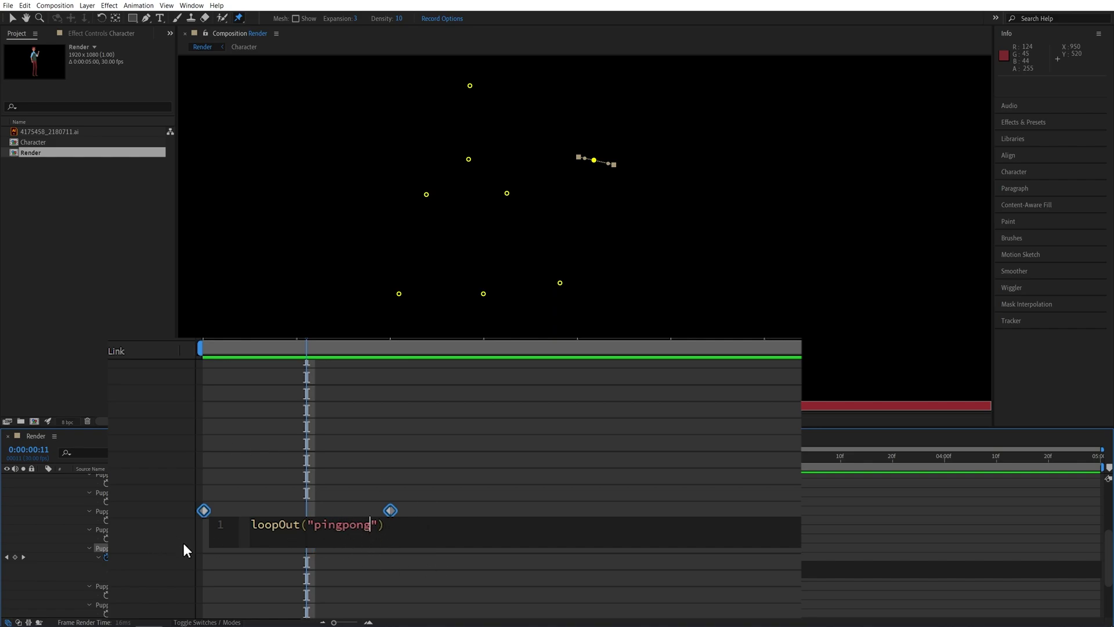
click(151, 541)
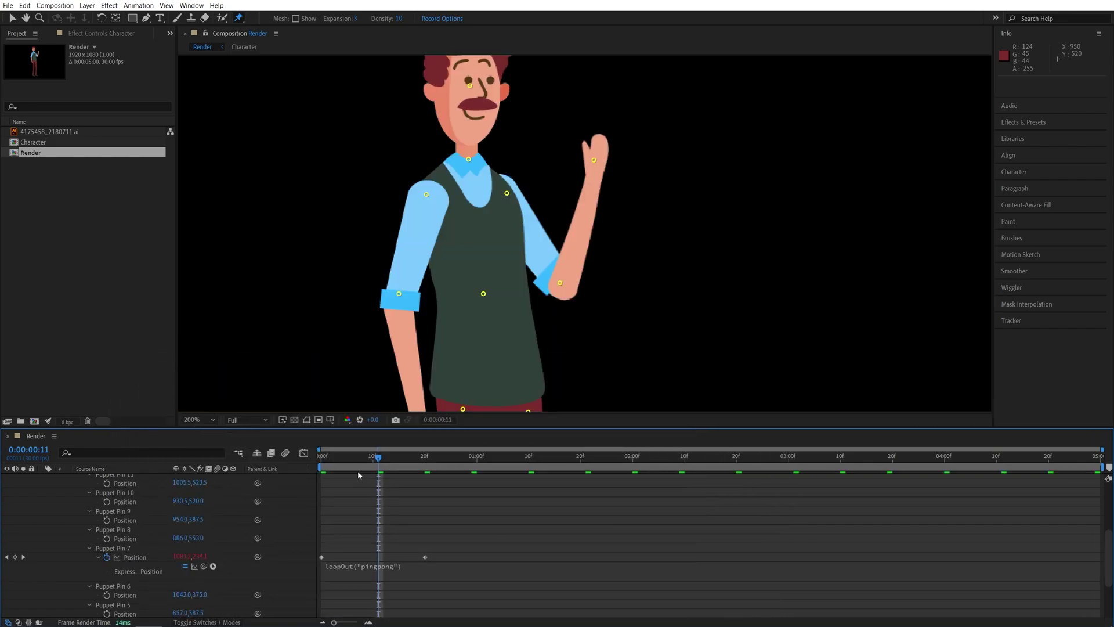
Play back the looping hand wave and scrub through its first frames.
drag(377, 462, 364, 462)
key(space)
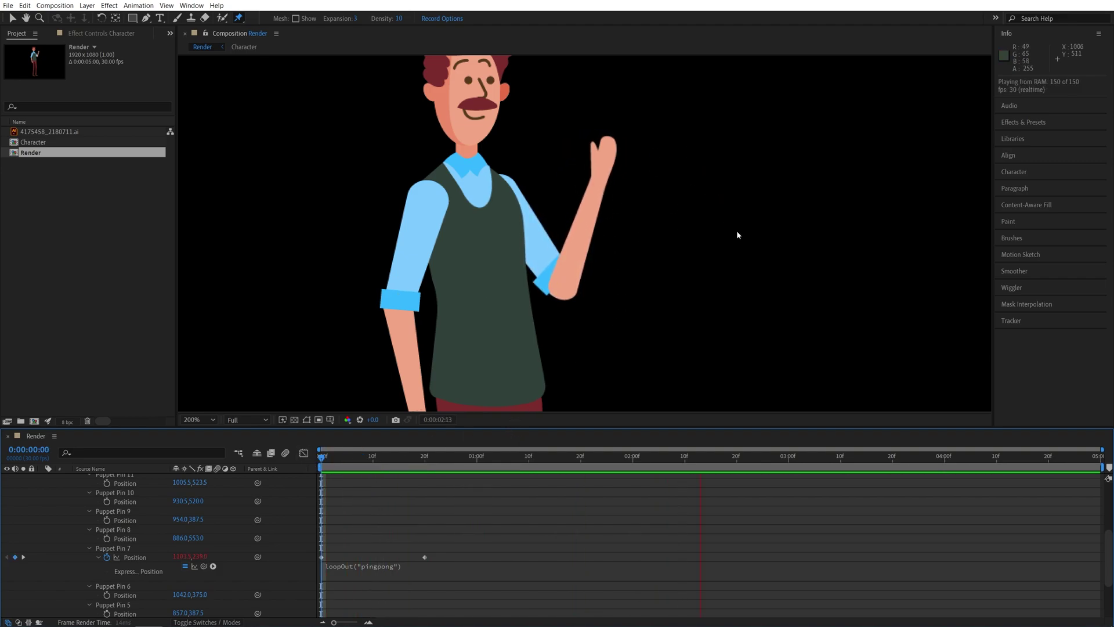
key(space)
drag(441, 459, 347, 458)
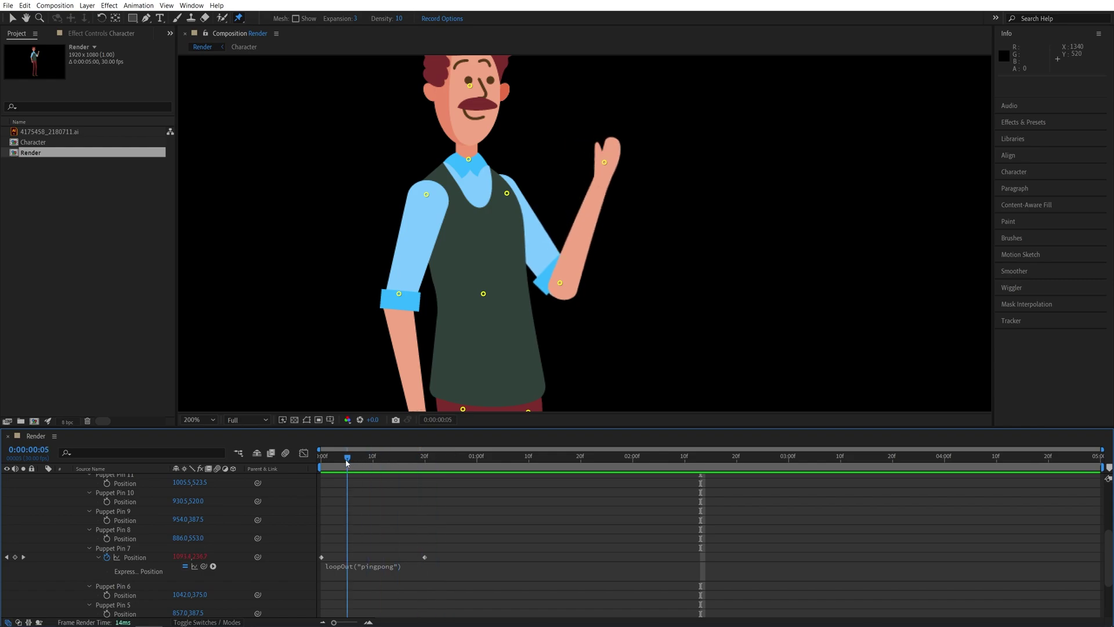
Apply Easy Ease to both position keyframes of the raised hand's pin, Puppet Pin 7, and preview the wave.
drag(492, 543, 316, 557)
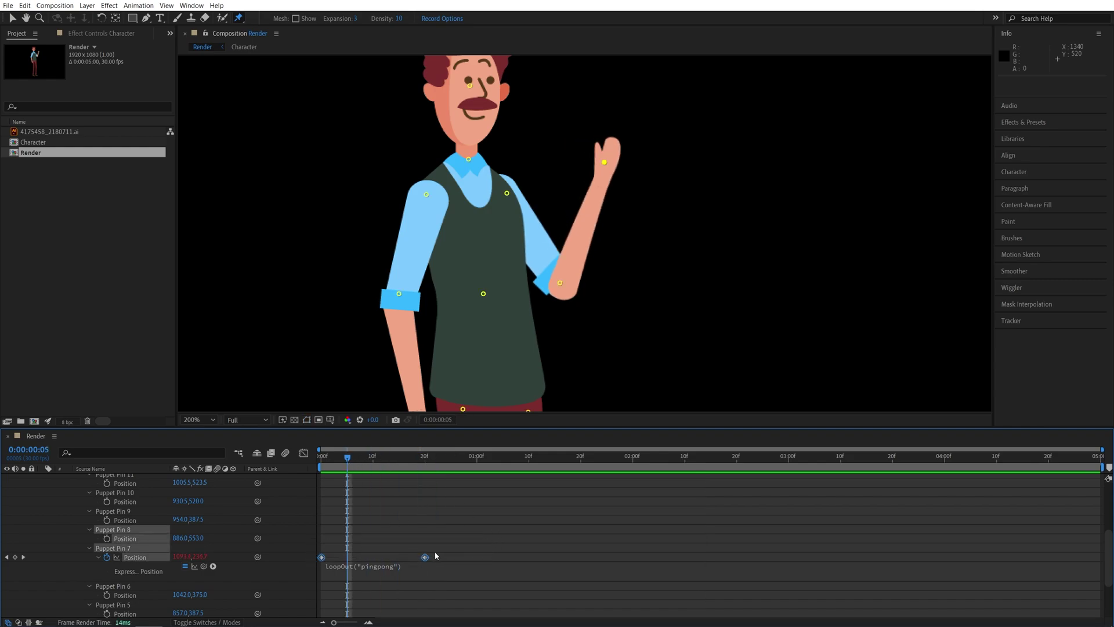
right_click(429, 560)
mouse_move(493, 551)
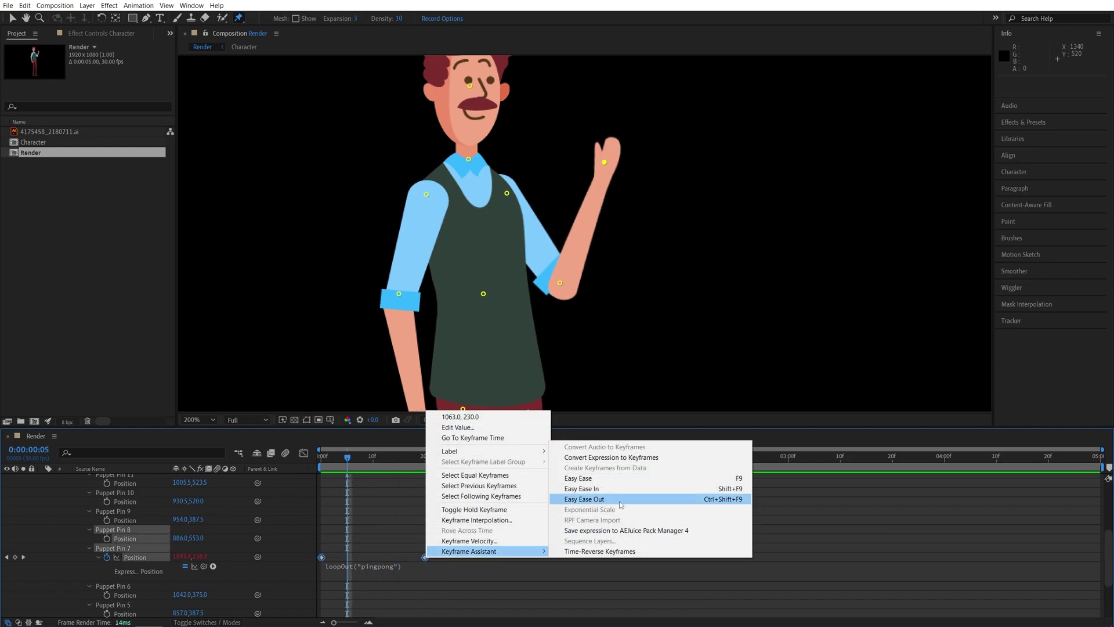
click(662, 484)
key(space)
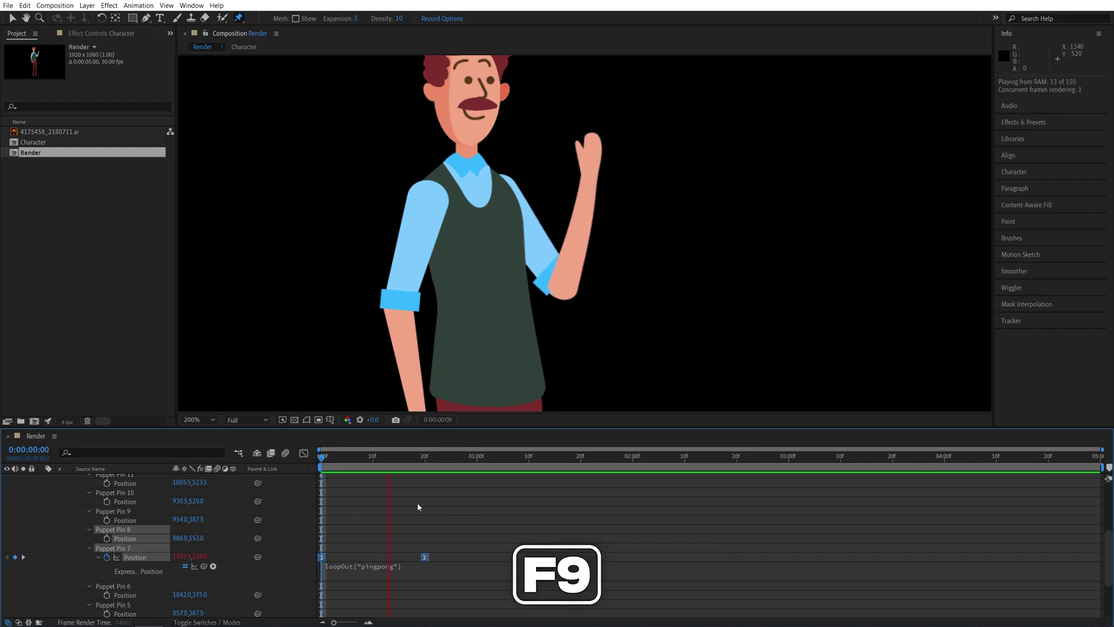
key(space)
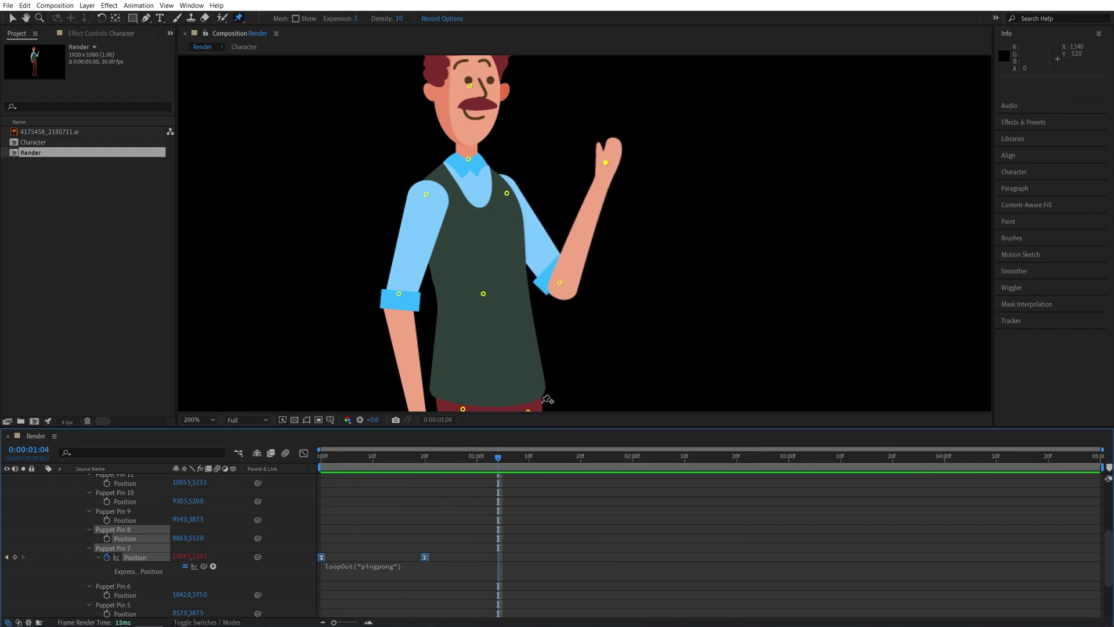
Try recording a live motion for the head pin from 0:00:01:04, and undo the recorded keyframes.
click(12, 20)
click(737, 270)
key(shift+slash)
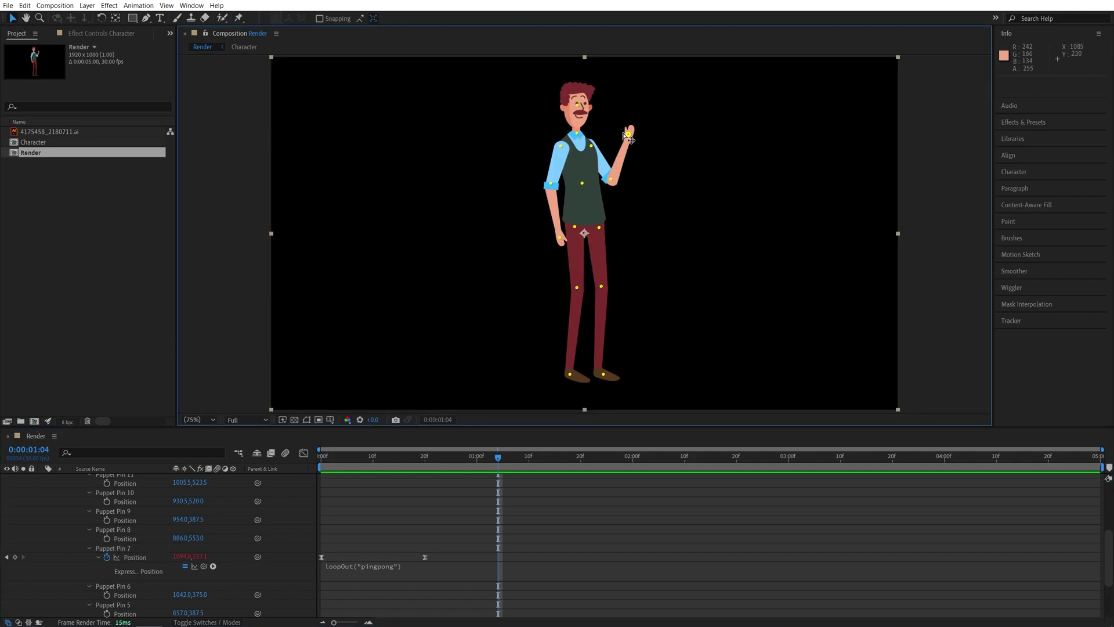
scroll(595, 111, up, 2)
drag(612, 116, 595, 308)
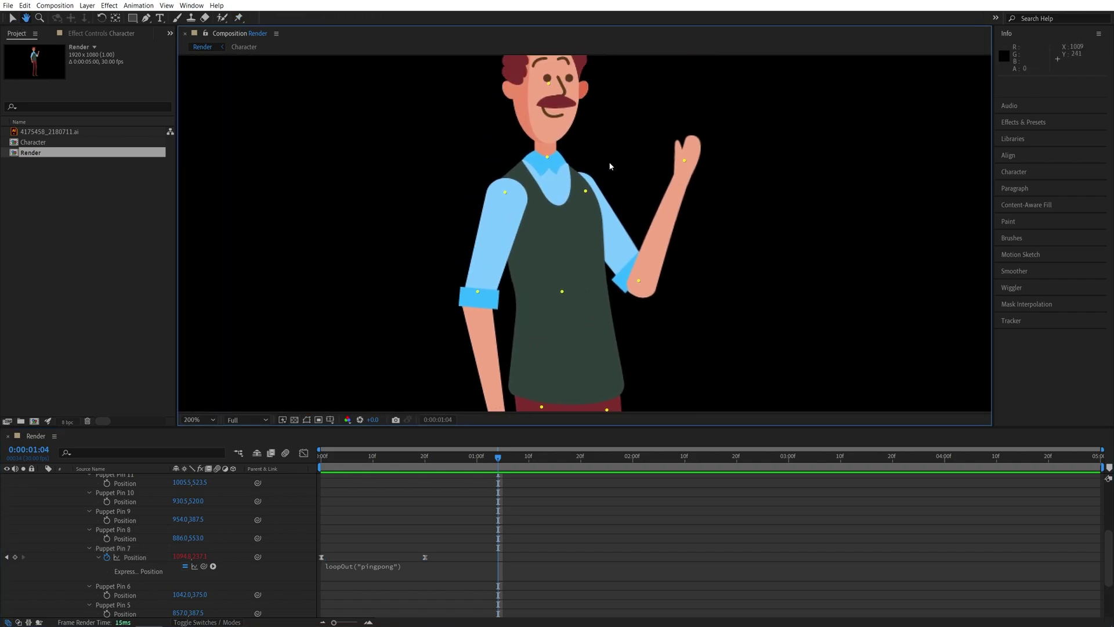
drag(608, 162, 608, 218)
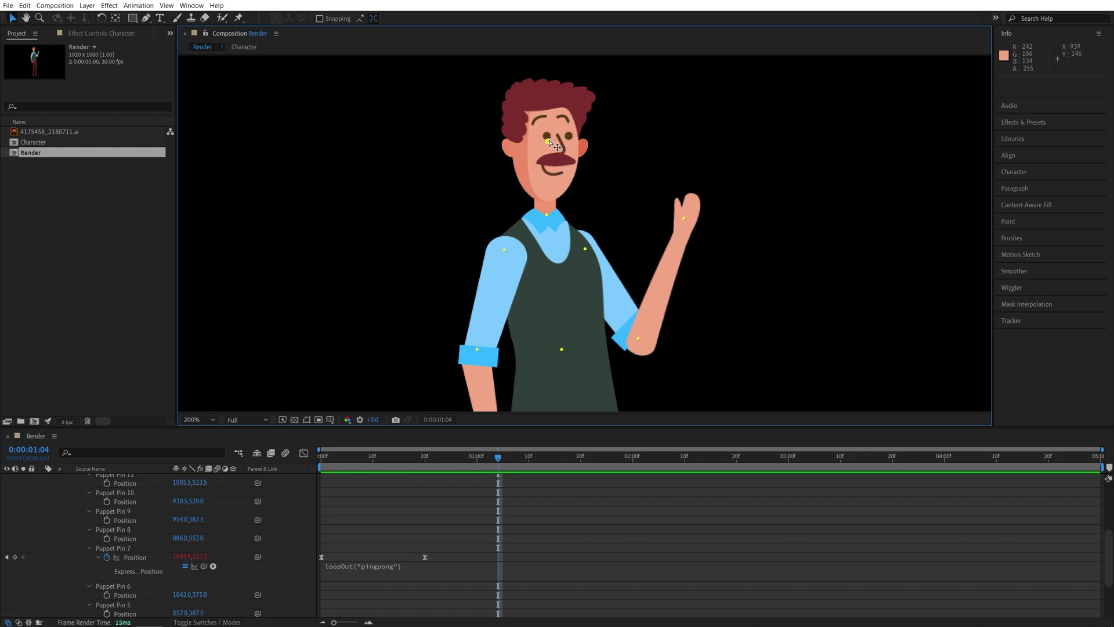
key(ctrl)
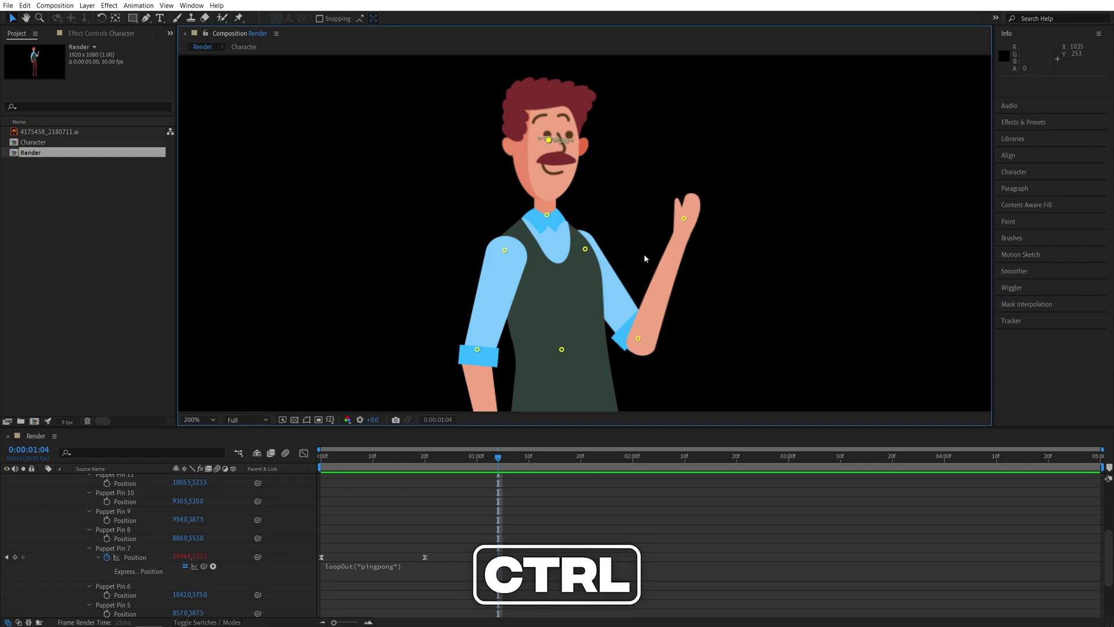
scroll(487, 504, down, 4)
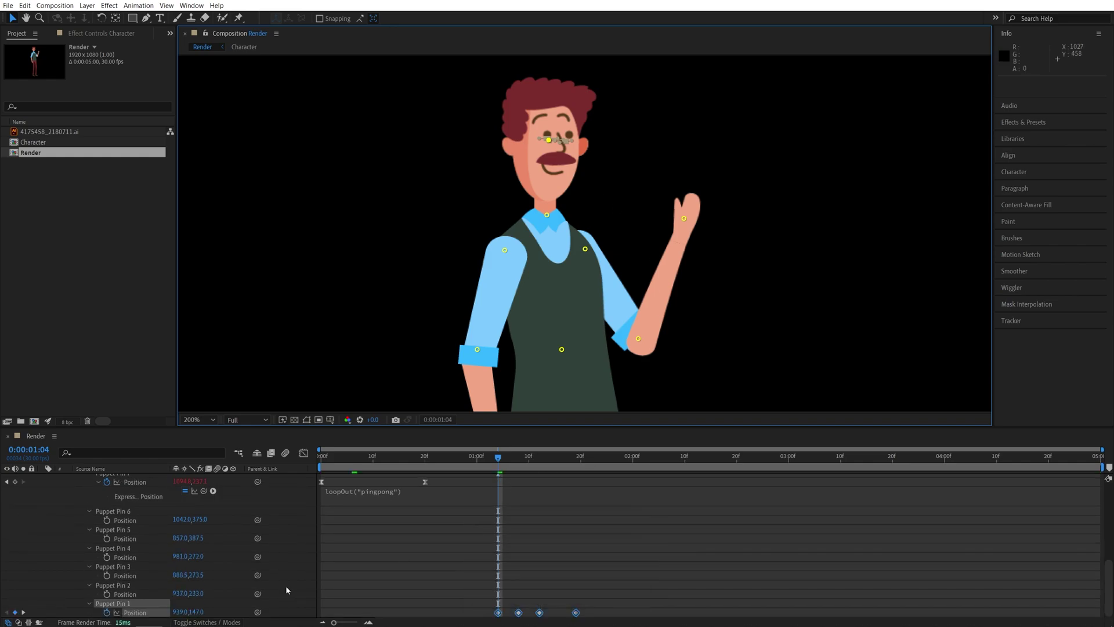
key(ctrl+z)
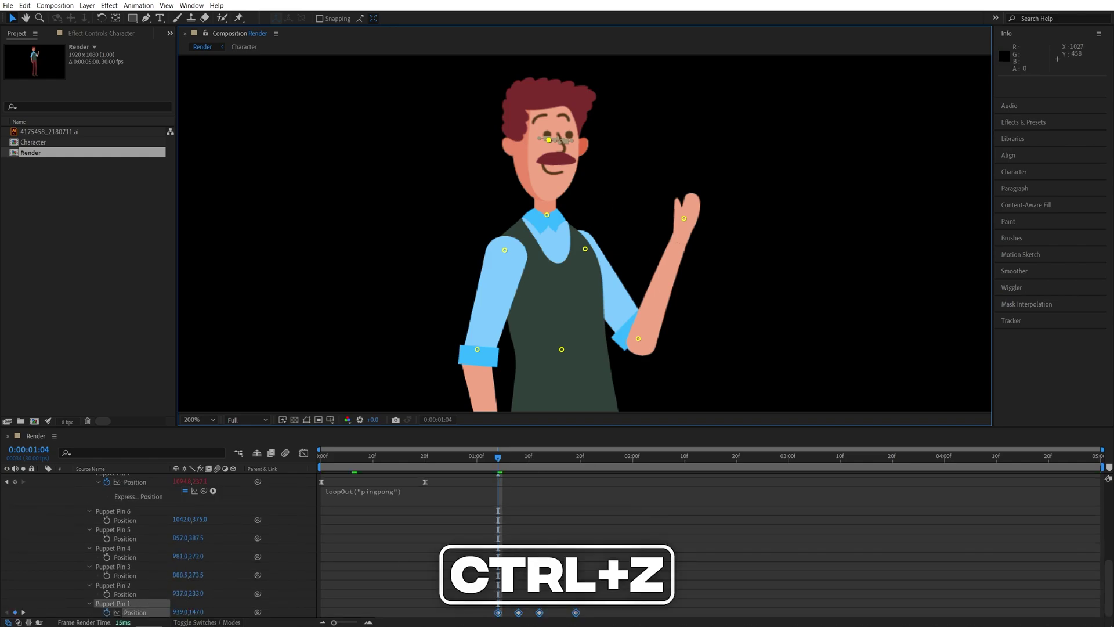
Keyframe the head pin's position, Puppet Pin 1, at about 948, 149.5 on frame 0 and about 927.5, 151 at 0:00:00:20.
drag(415, 468, 321, 468)
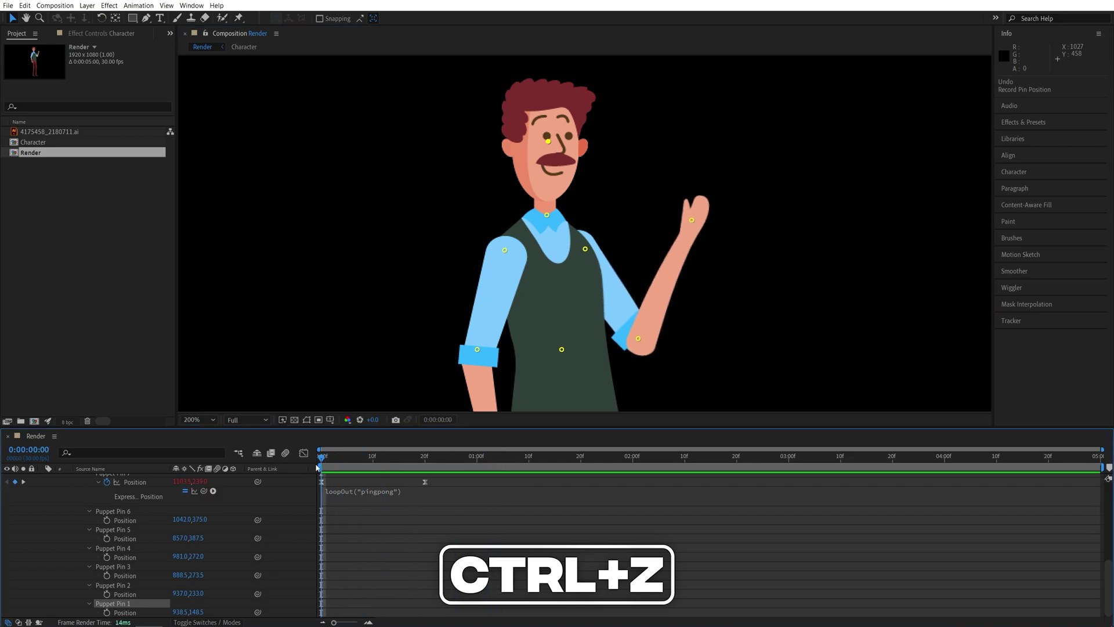
click(106, 613)
click(549, 142)
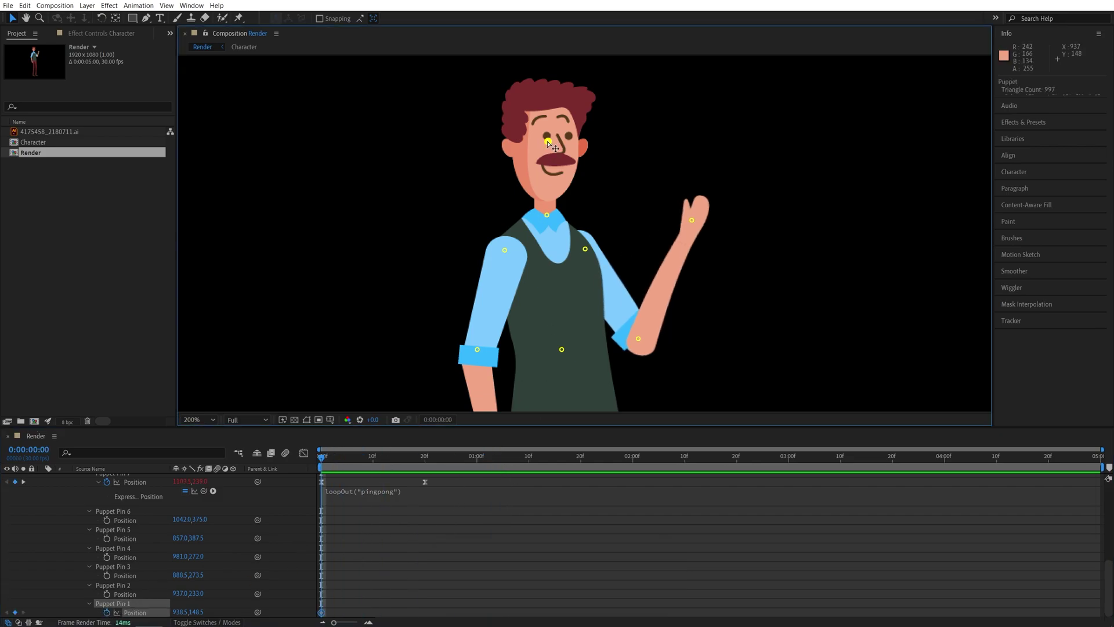
drag(552, 147, 560, 145)
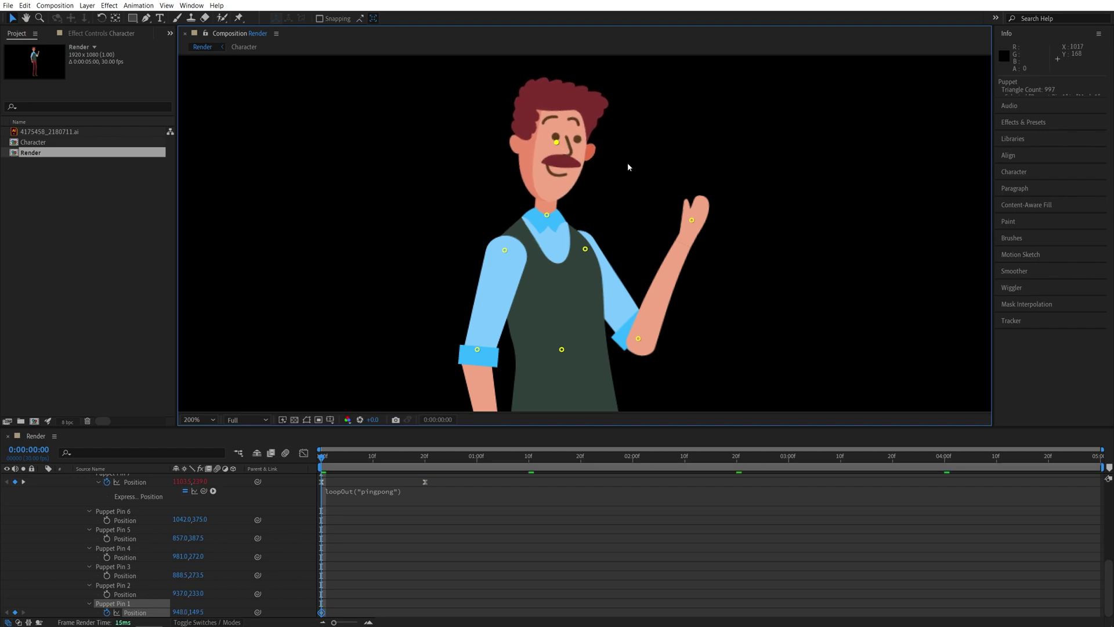
drag(323, 467, 425, 458)
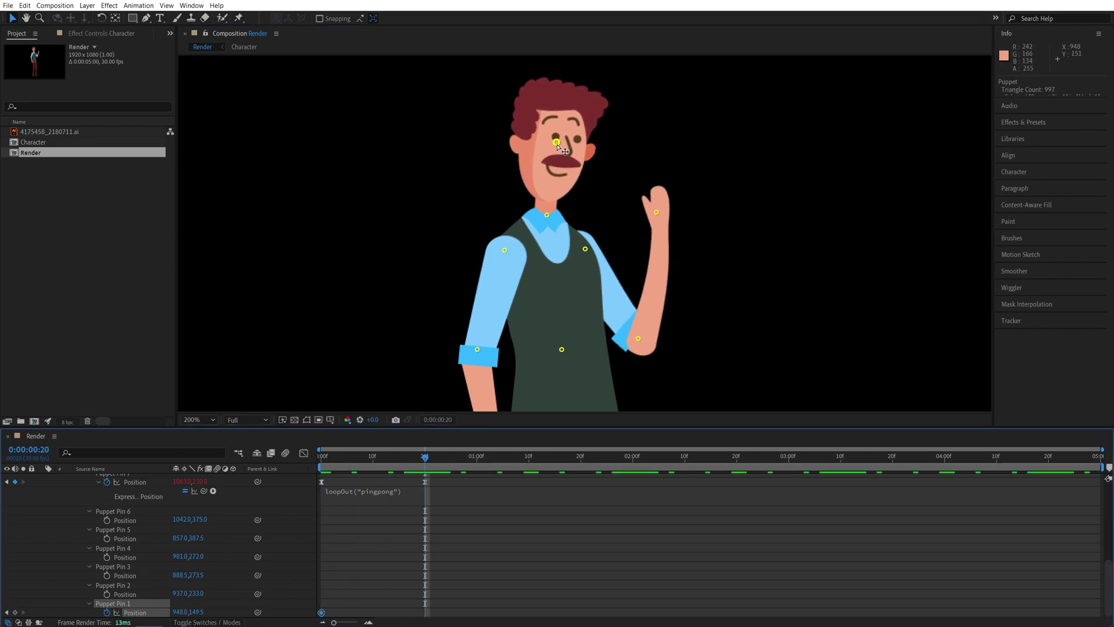
drag(556, 145, 539, 149)
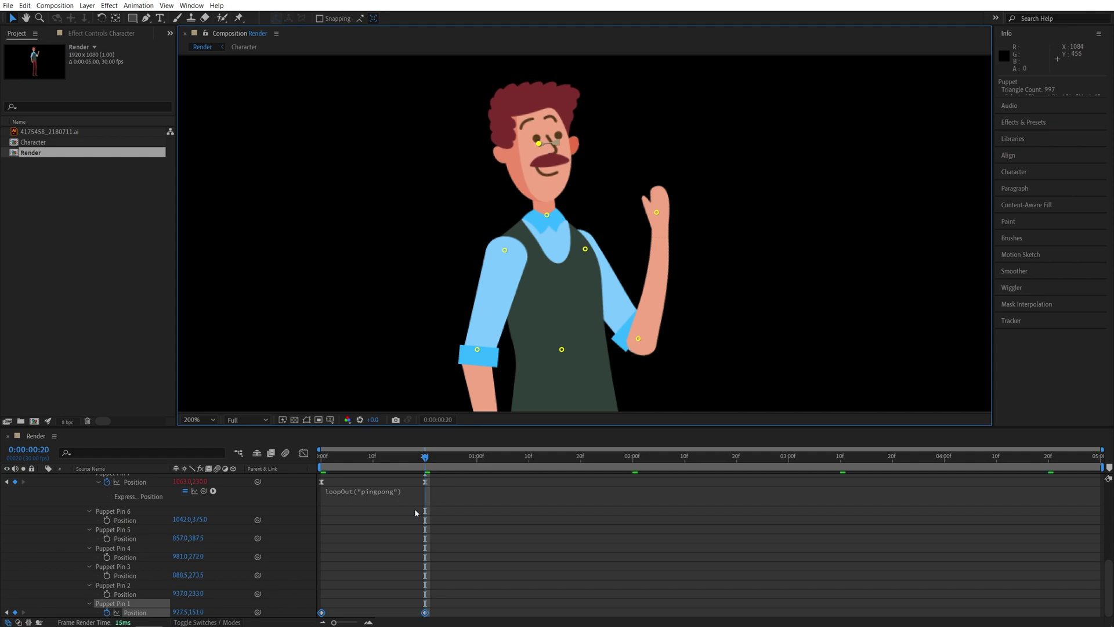
Copy the loopOut("pingpong") expression from Puppet Pin 7 to the position of the head pin, Puppet Pin 1.
click(402, 498)
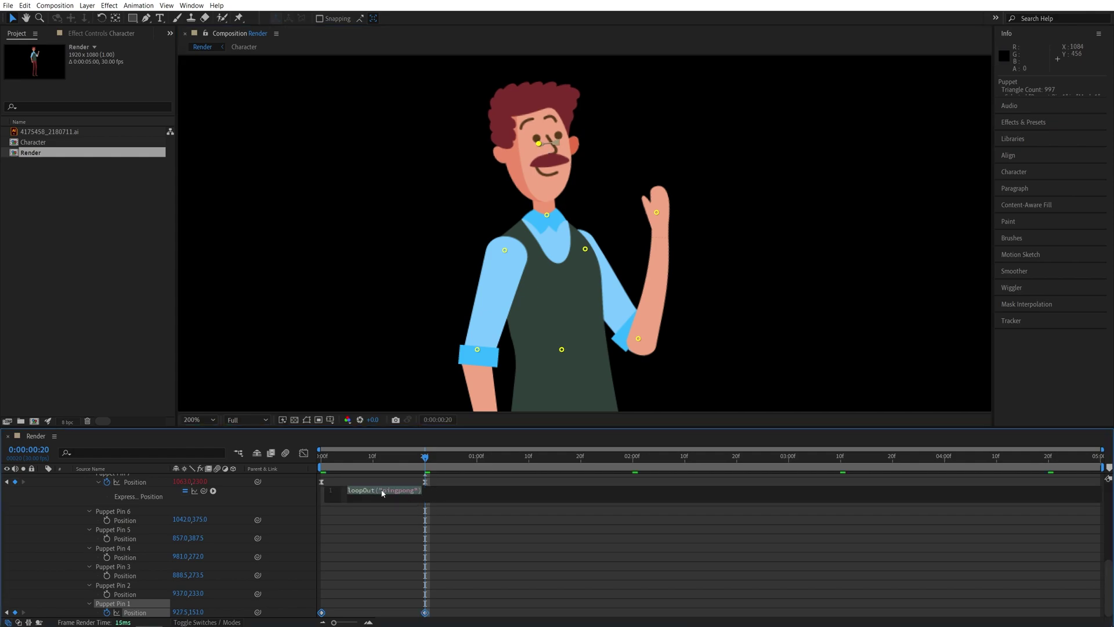
key(ctrl+c)
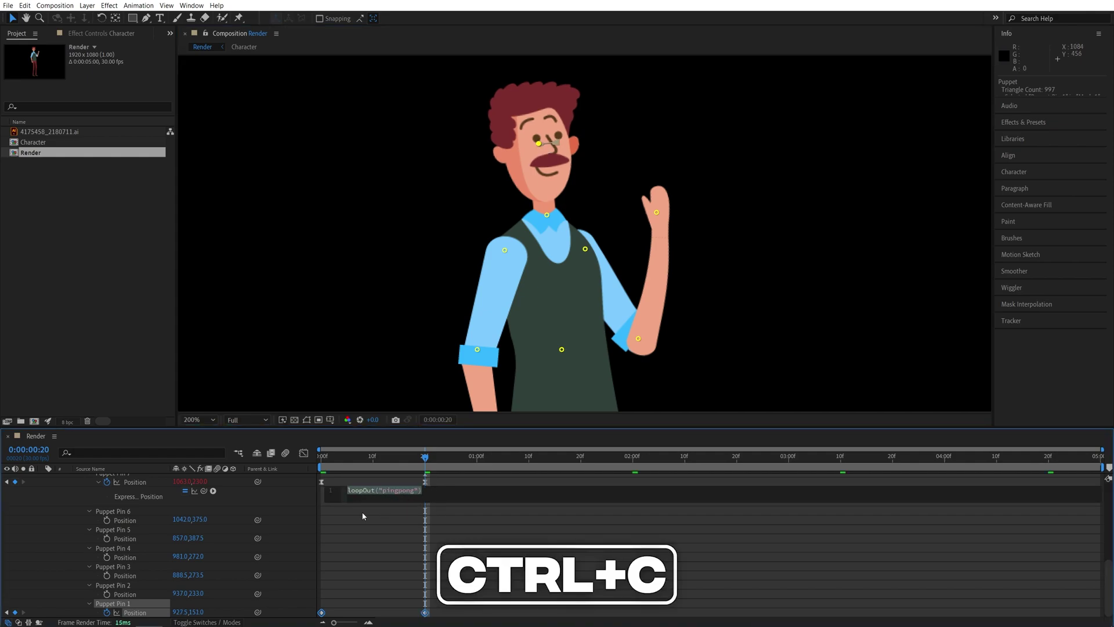
click(395, 535)
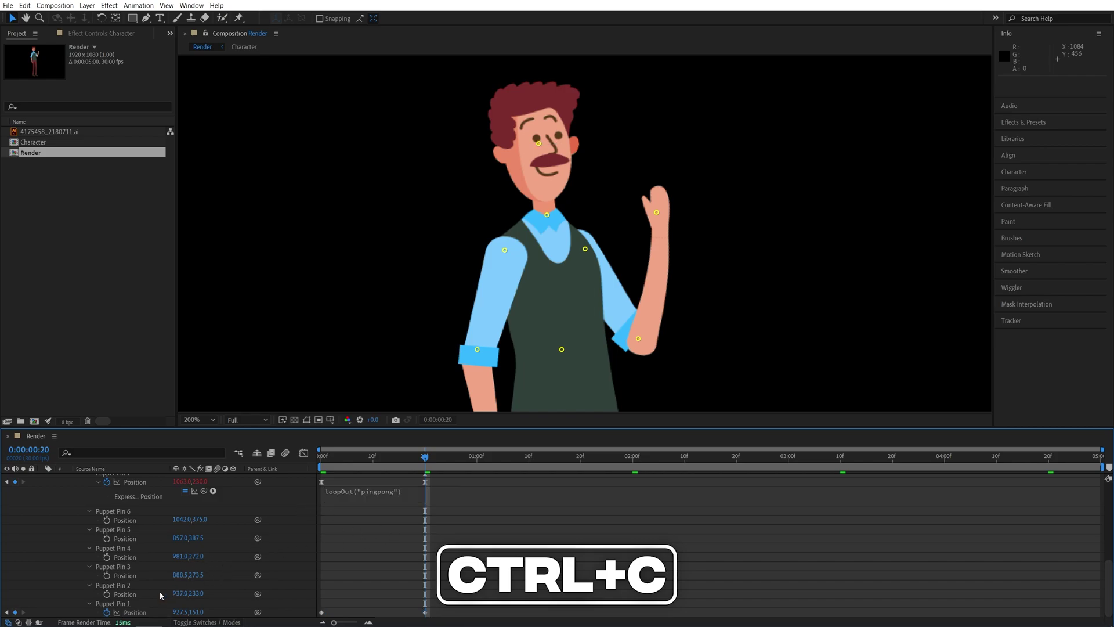
alt+click(107, 612)
key(ctrl+v)
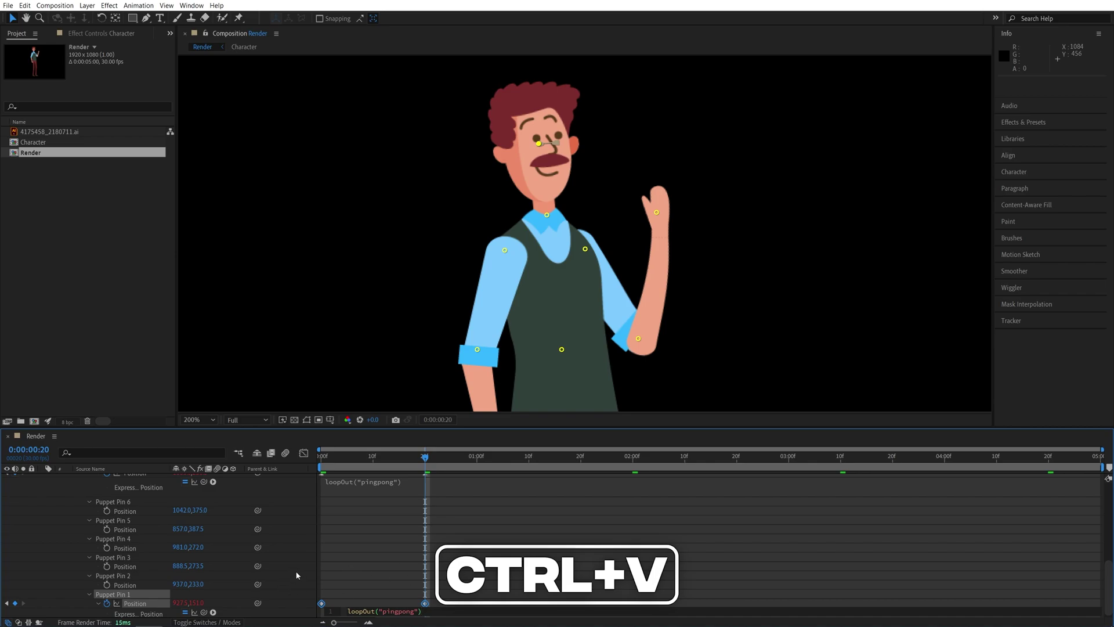
click(467, 584)
Apply Easy Ease to both position keyframes of the head pin and play back the looping head movement.
drag(467, 585, 309, 605)
click(303, 534)
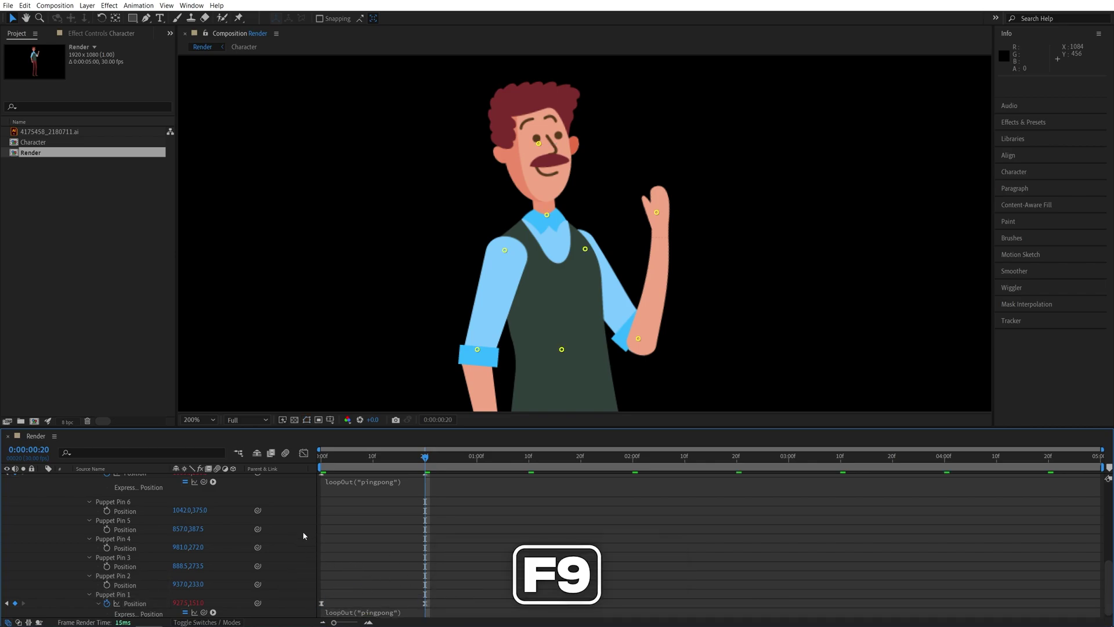
key(space)
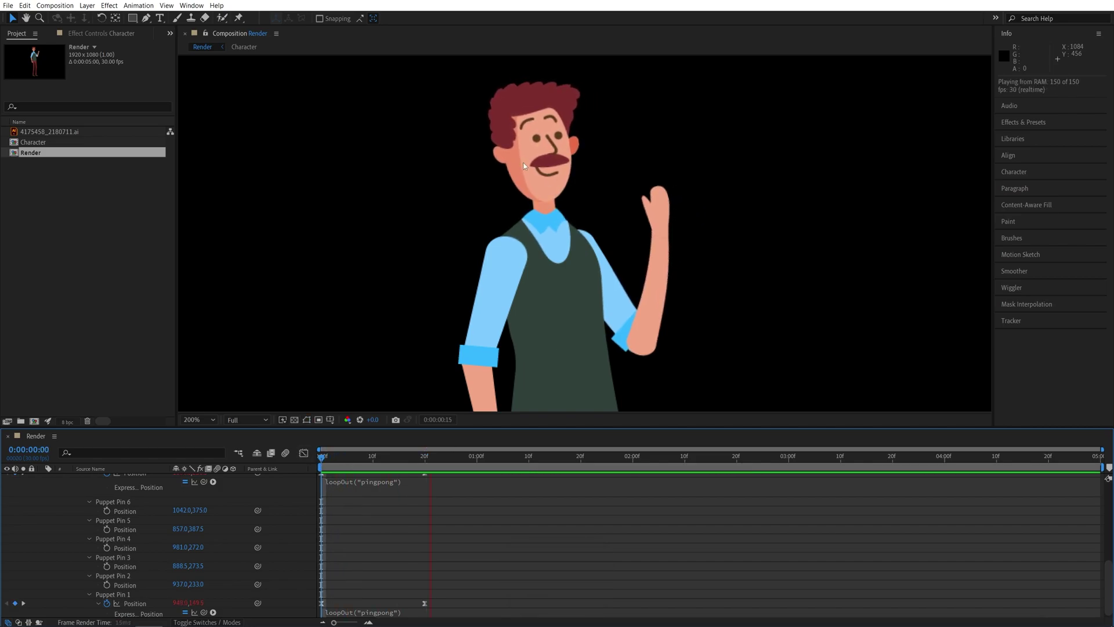
key(space)
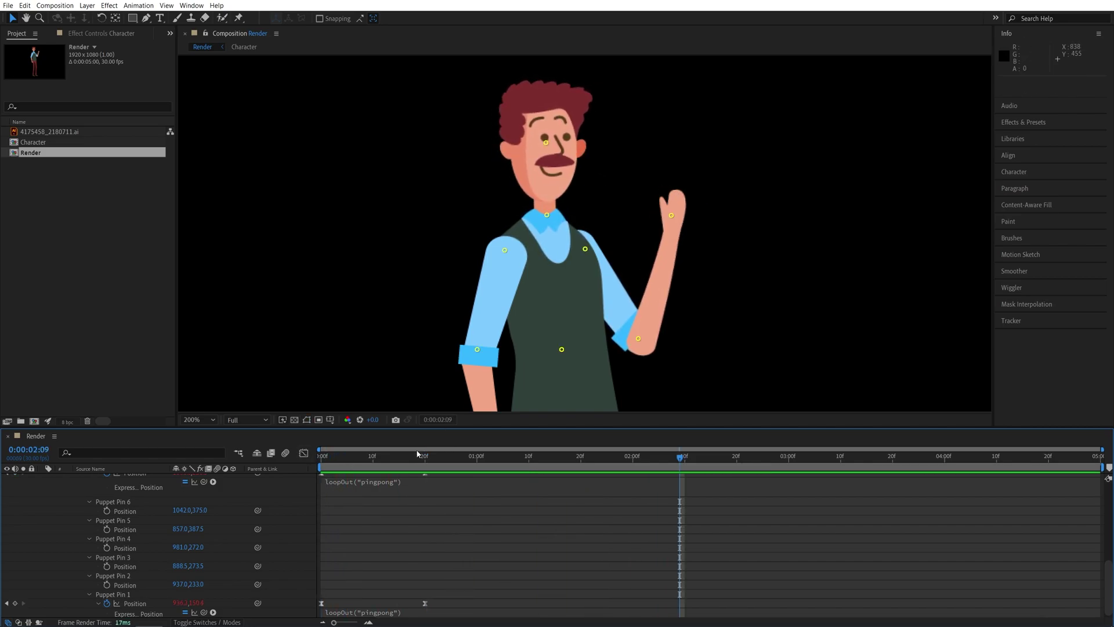
drag(417, 453, 343, 471)
key(space)
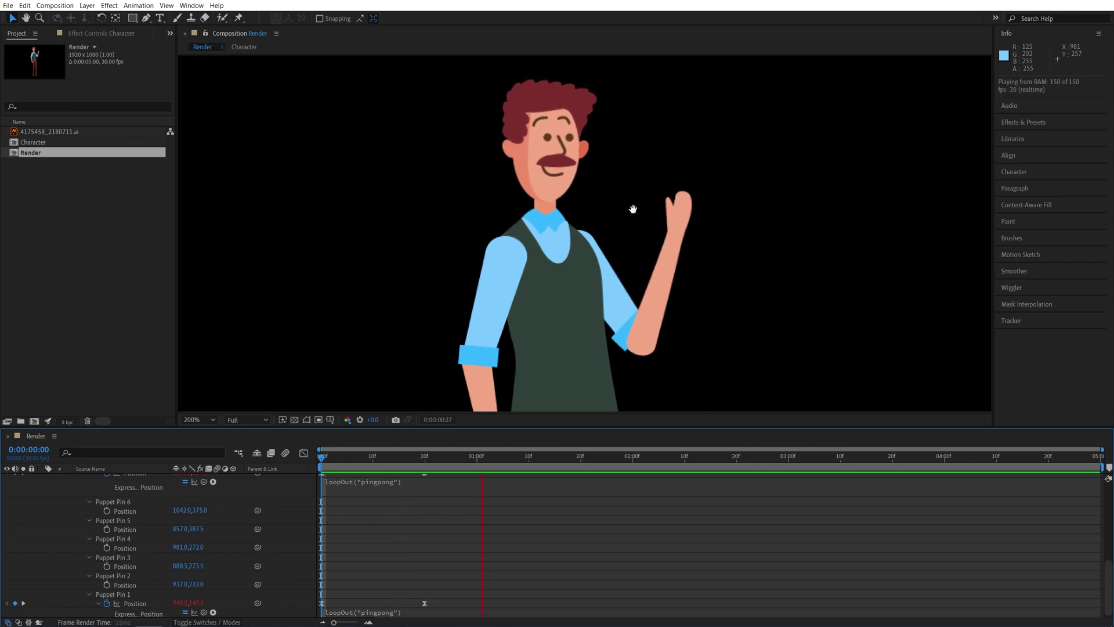
Time-reverse the head pin's two position keyframes and preview the animation from the start.
drag(462, 574, 313, 616)
right_click(321, 604)
mouse_move(343, 599)
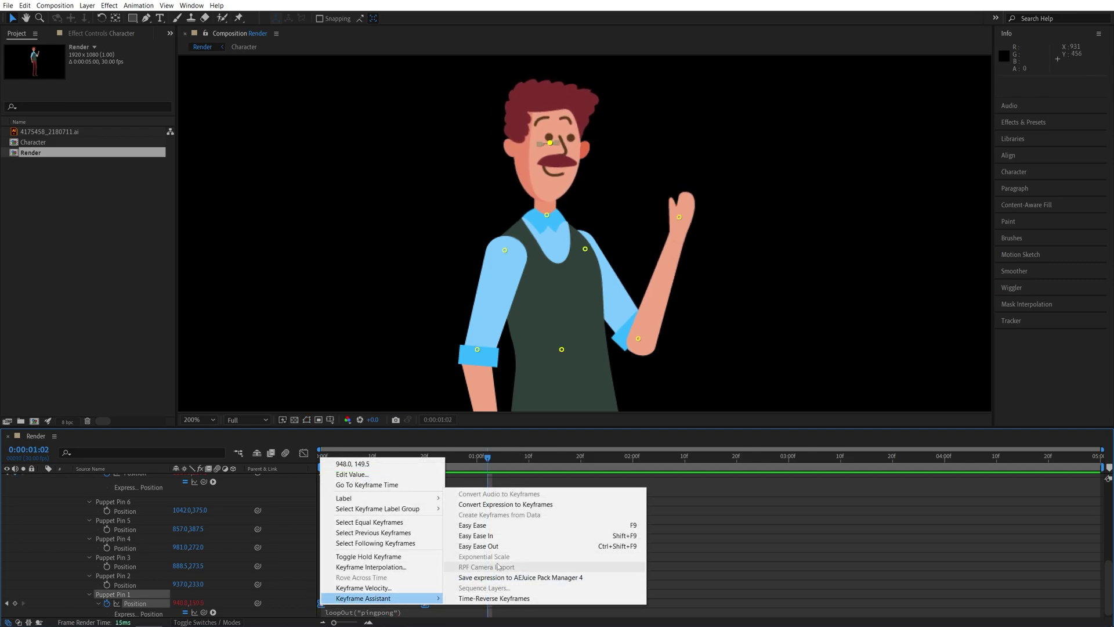
click(536, 599)
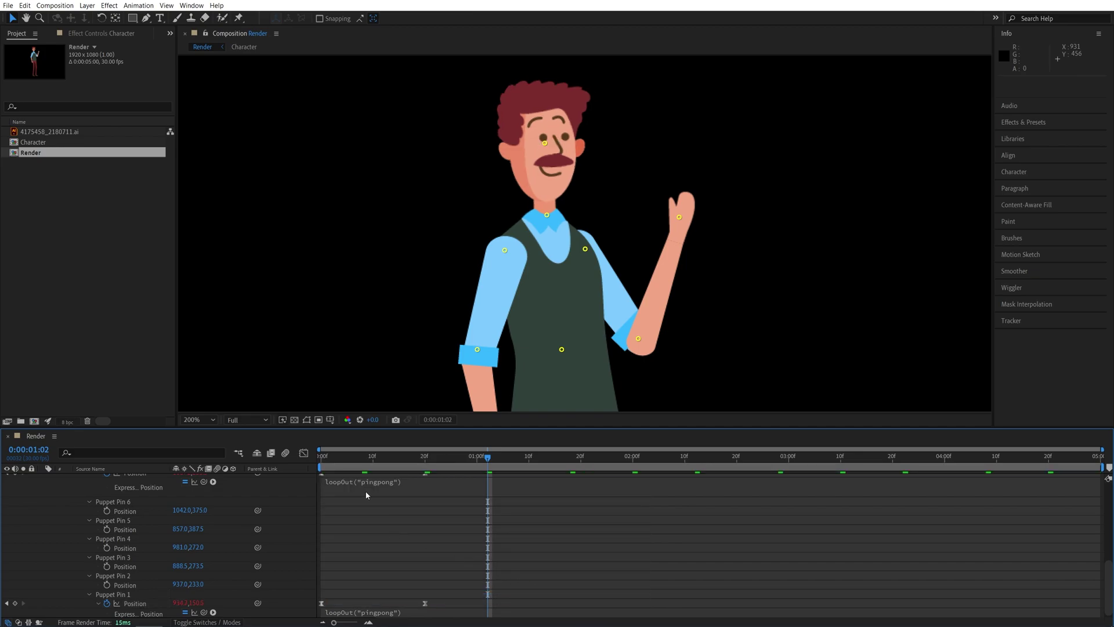
key(Home)
key(space)
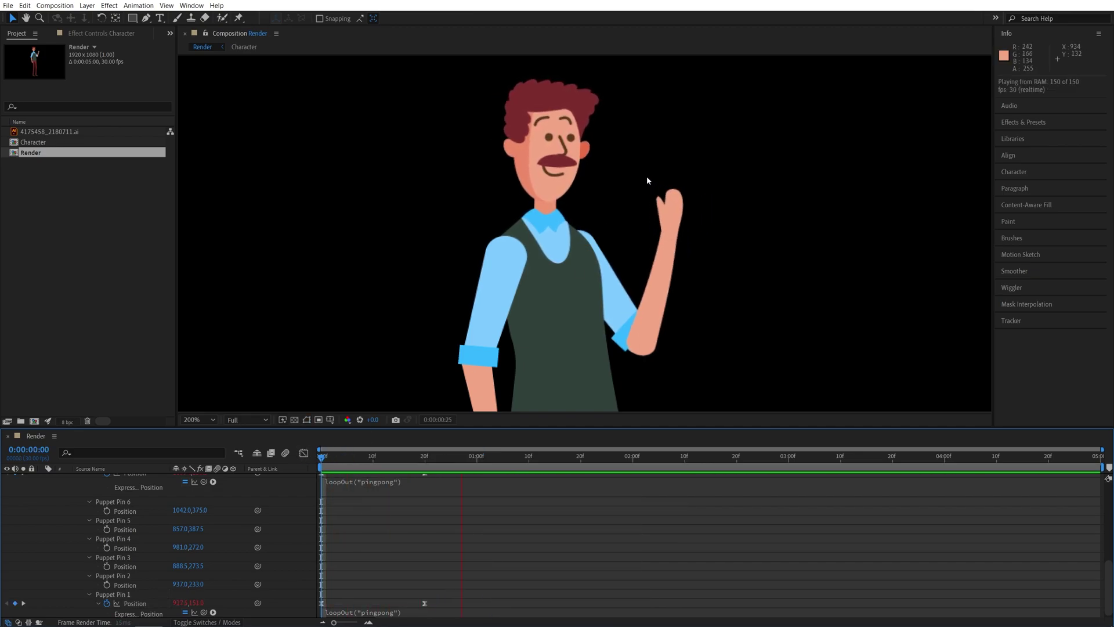
Move the head pin's second position keyframe to 0:00:01:10 and play back the full character animation.
scroll(446, 499, up, 2)
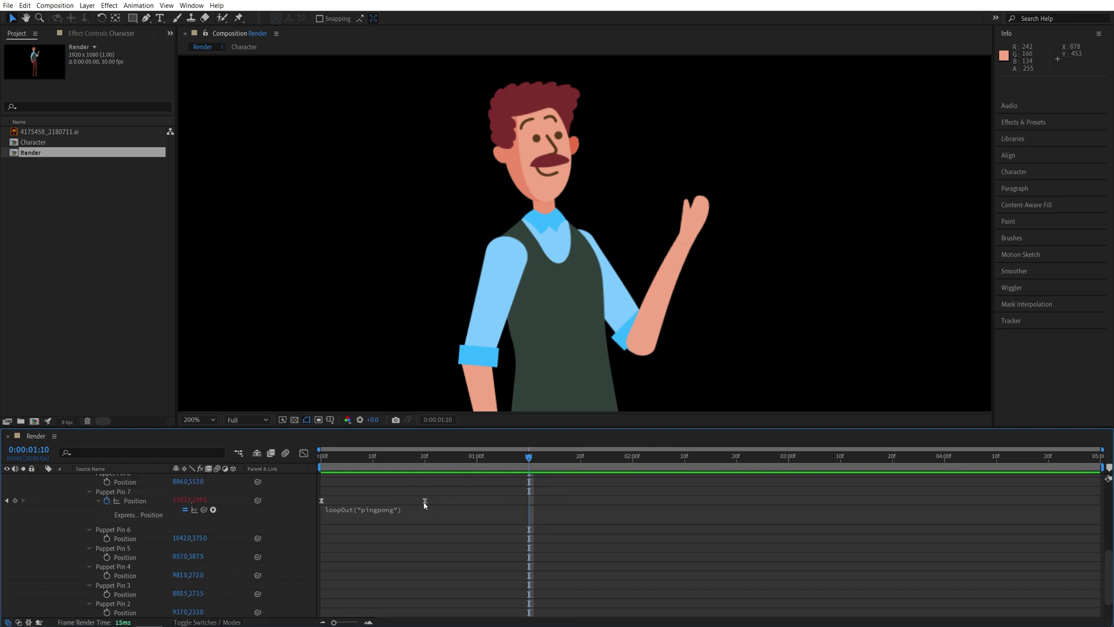
scroll(441, 520, down, 2)
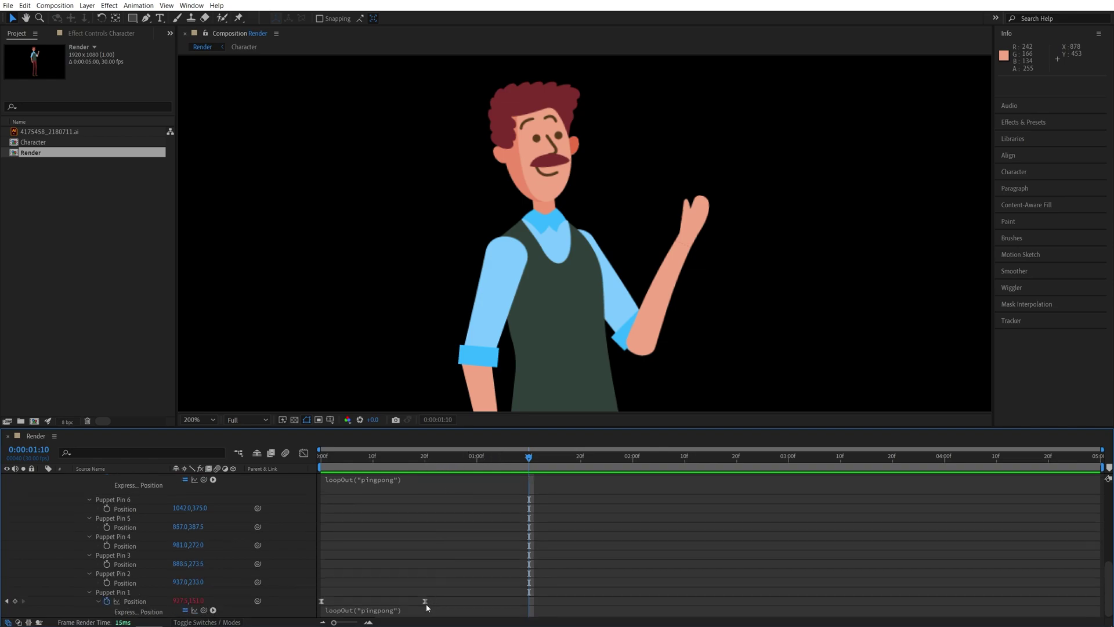
drag(425, 601, 528, 601)
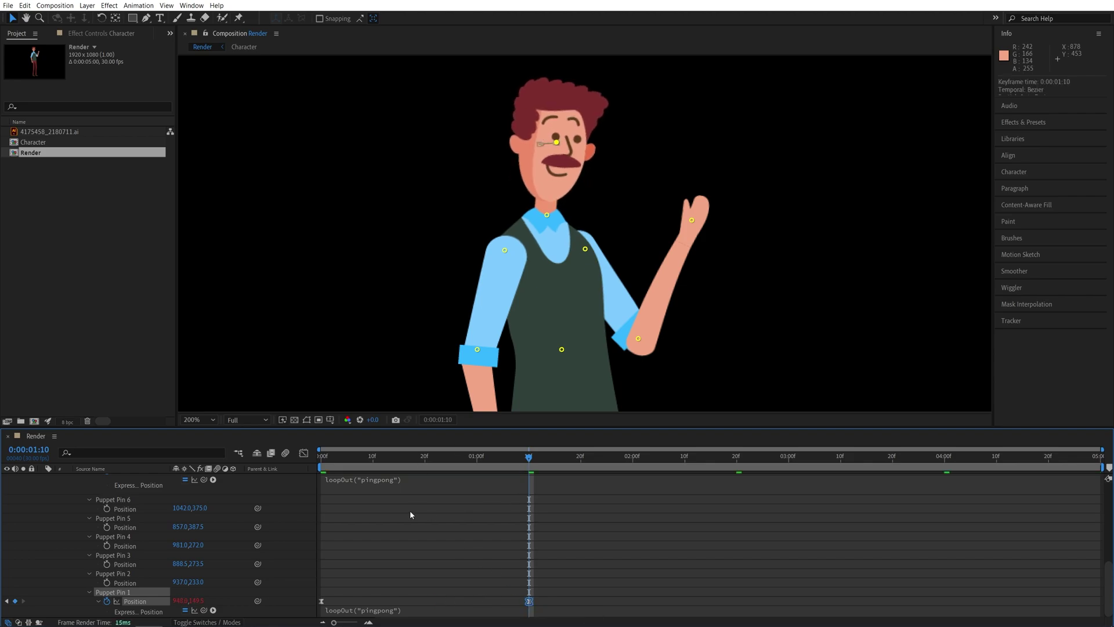
key(space)
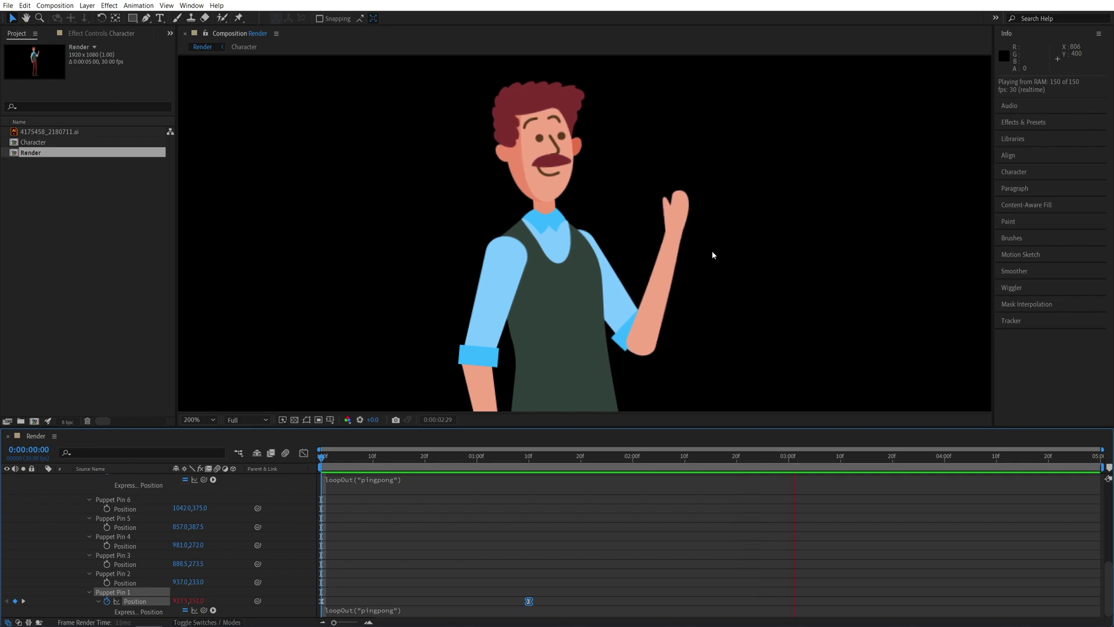
key(space)
click(384, 527)
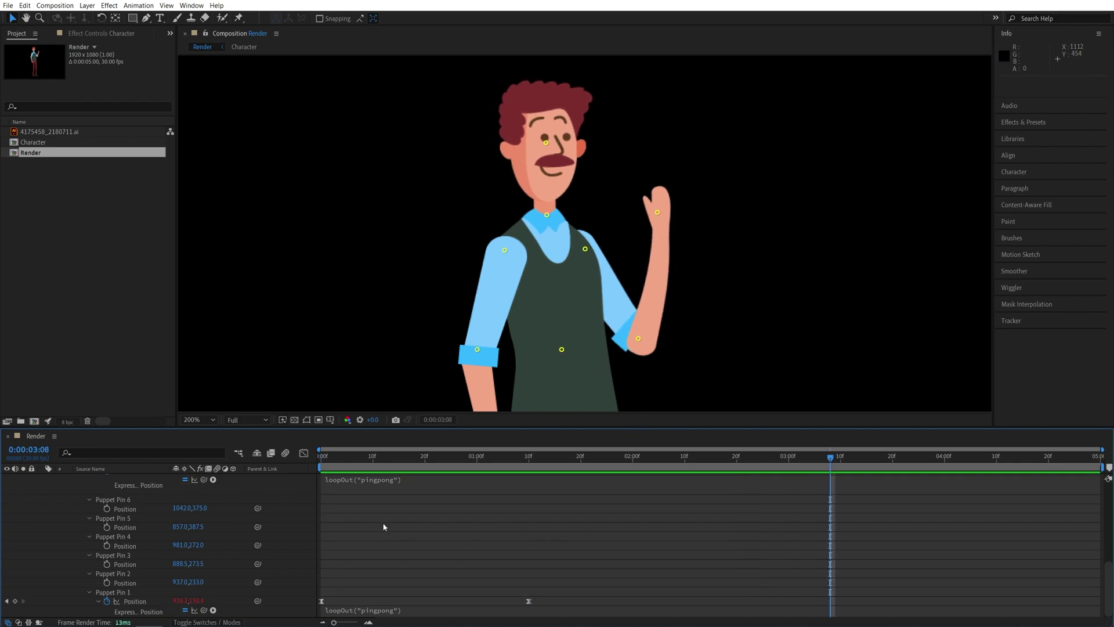
key(shift+slash)
key(space)
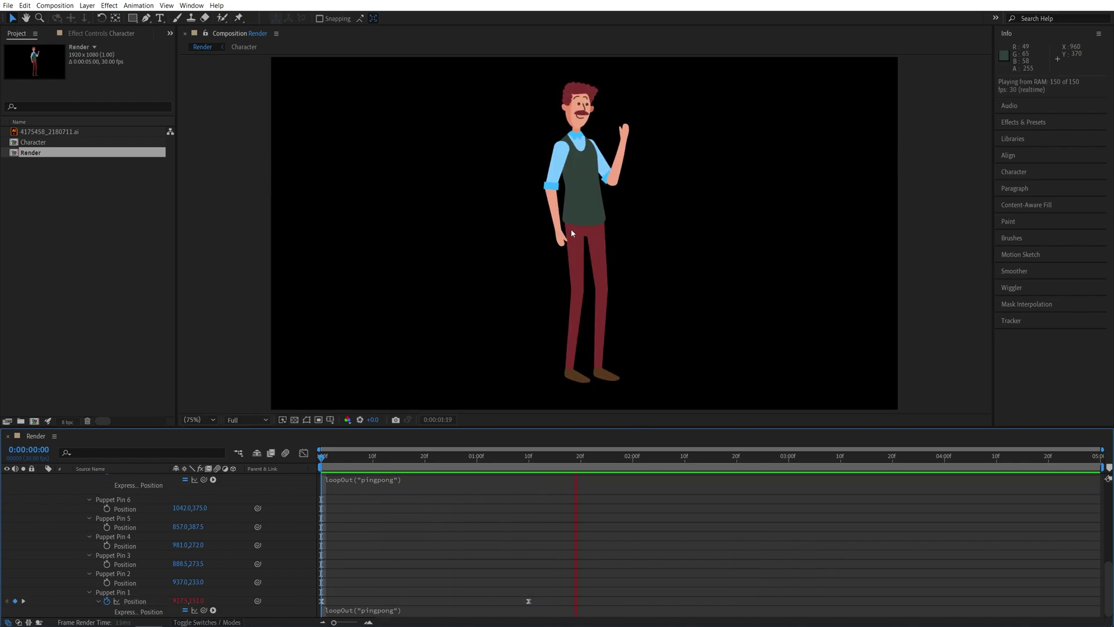